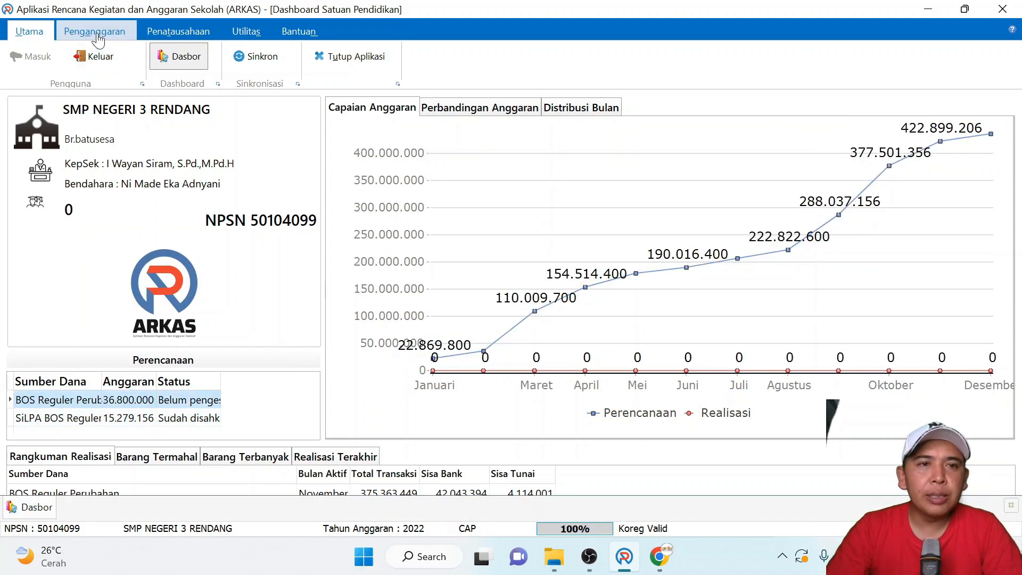
- Open the Buku Kas Umum for the fund source BOS Reguler Perubahan and go through the November transactions
{"action": "left_click", "coordinate": [144, 33]}
{"action": "left_click", "coordinate": [168, 60]}
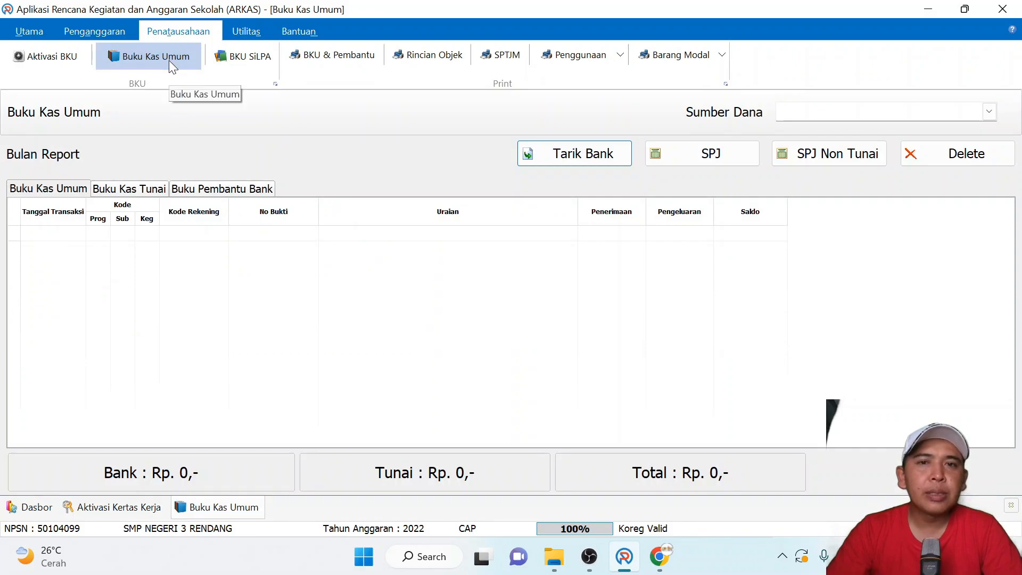
{"action": "left_click", "coordinate": [879, 111]}
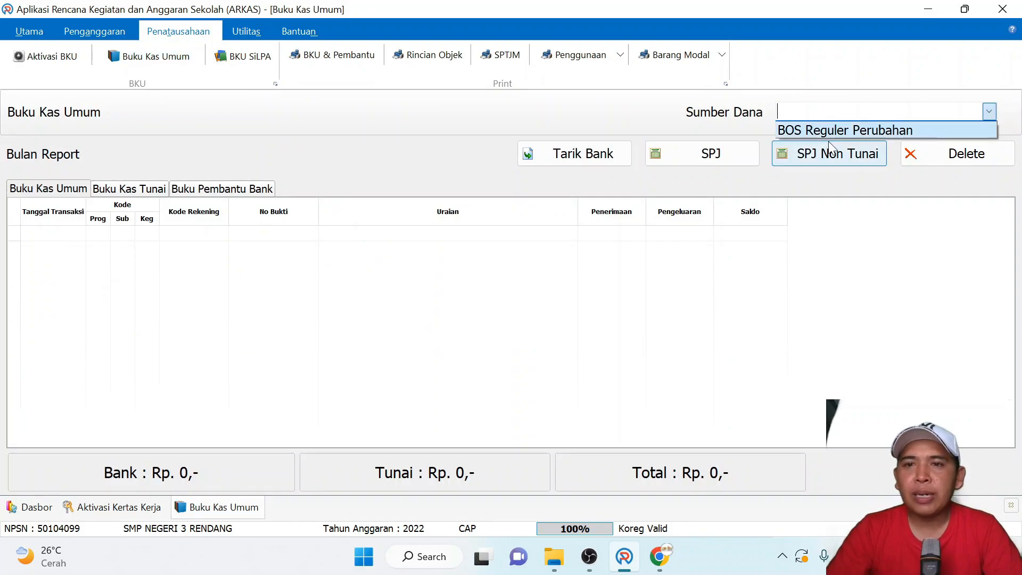
{"action": "left_click", "coordinate": [793, 128]}
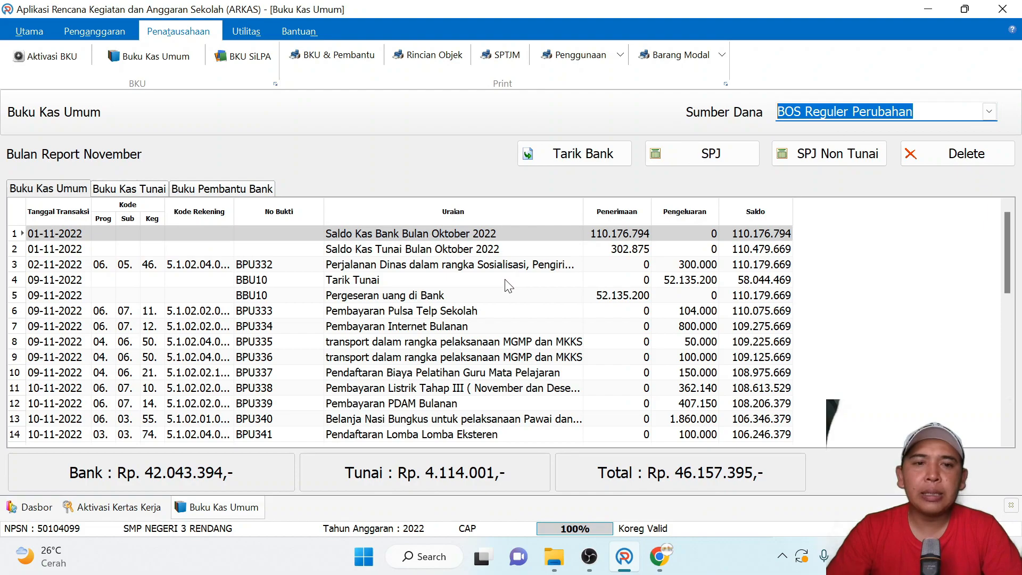
{"action": "left_click_drag", "start_coordinate": [1007, 249], "coordinate": [1001, 441]}
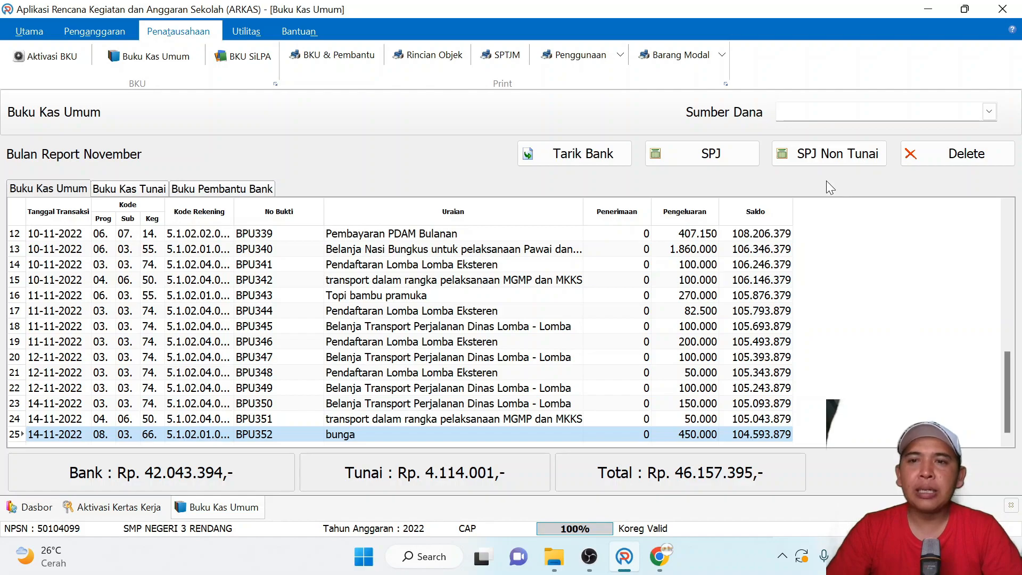
- Compare the SIPLah and Non SIPLah options in the SPJ Non Tunai form, and close it without saving
{"action": "left_click", "coordinate": [838, 152]}
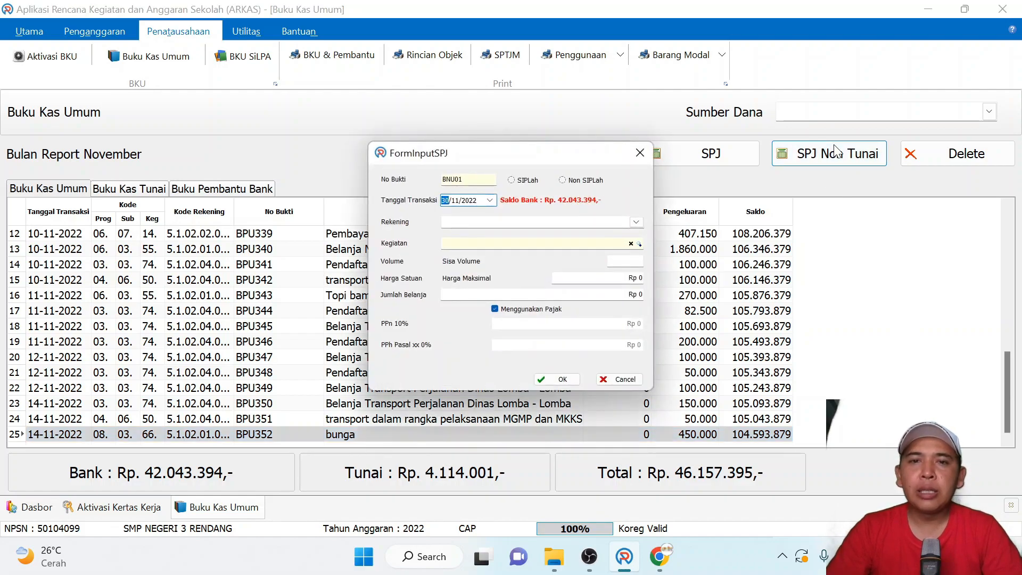
{"action": "left_click", "coordinate": [523, 182]}
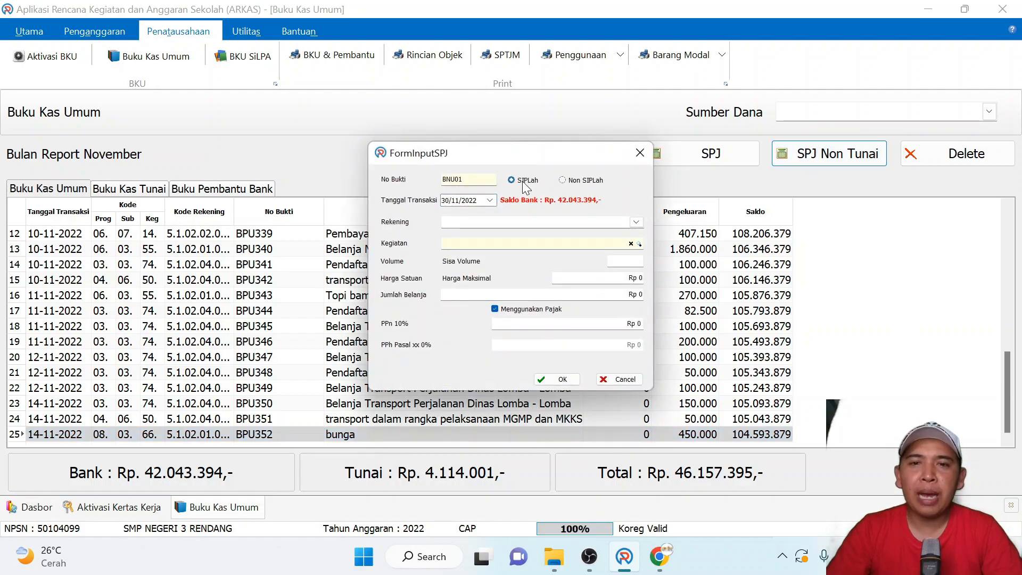
{"action": "left_click", "coordinate": [573, 181]}
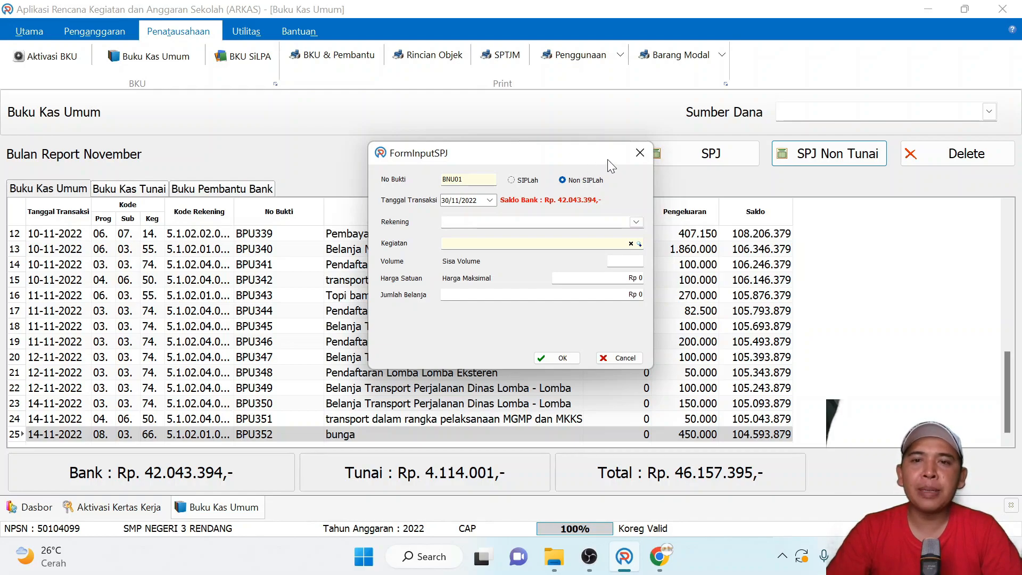
{"action": "left_click", "coordinate": [638, 154]}
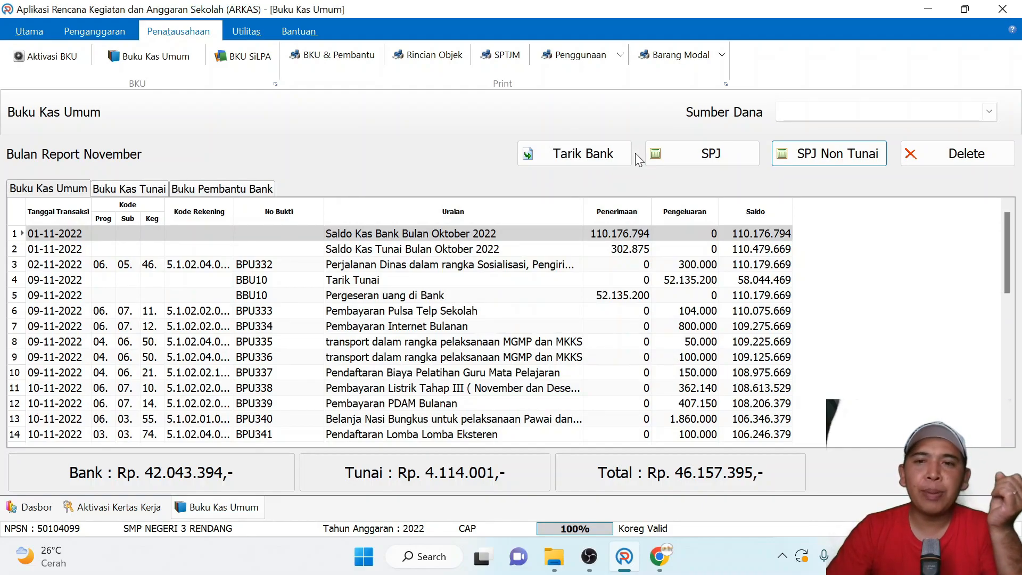
- Examine the SIPLah and Non SIPLah options in the cash SPJ form, compare it with the SPJ Non Tunai form, and close both
{"action": "left_click", "coordinate": [692, 153]}
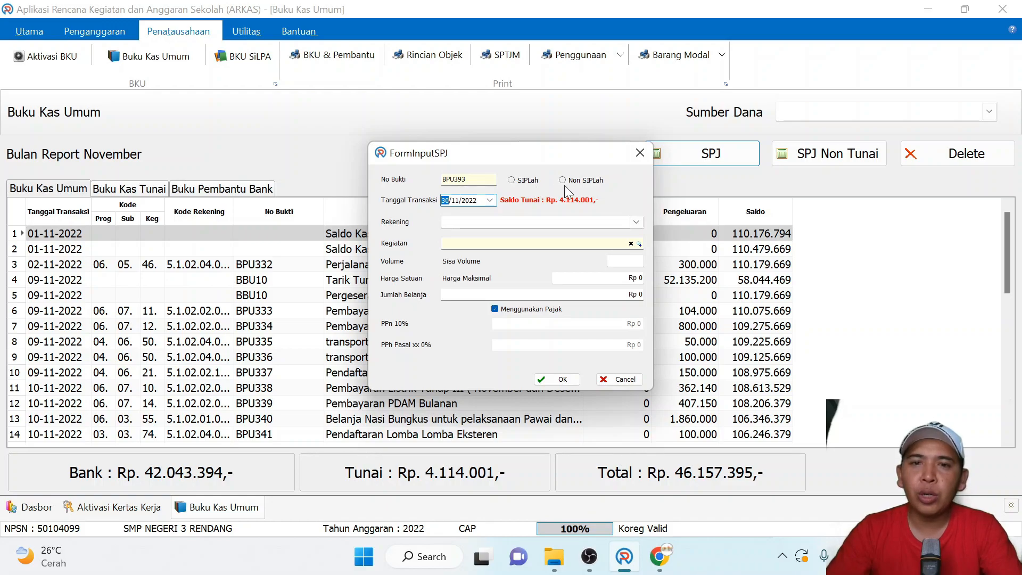
{"action": "left_click", "coordinate": [640, 152]}
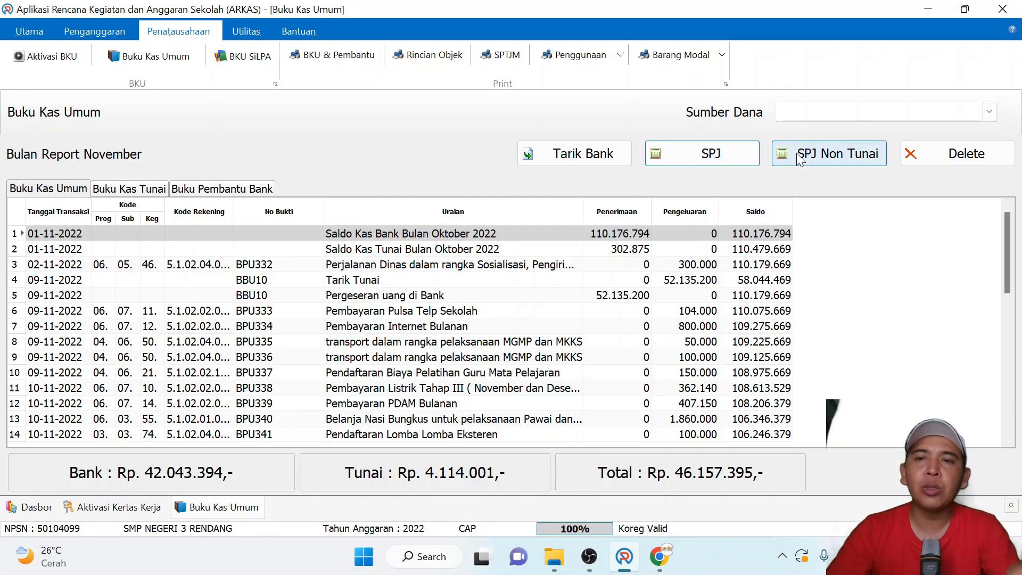
{"action": "left_click", "coordinate": [728, 154]}
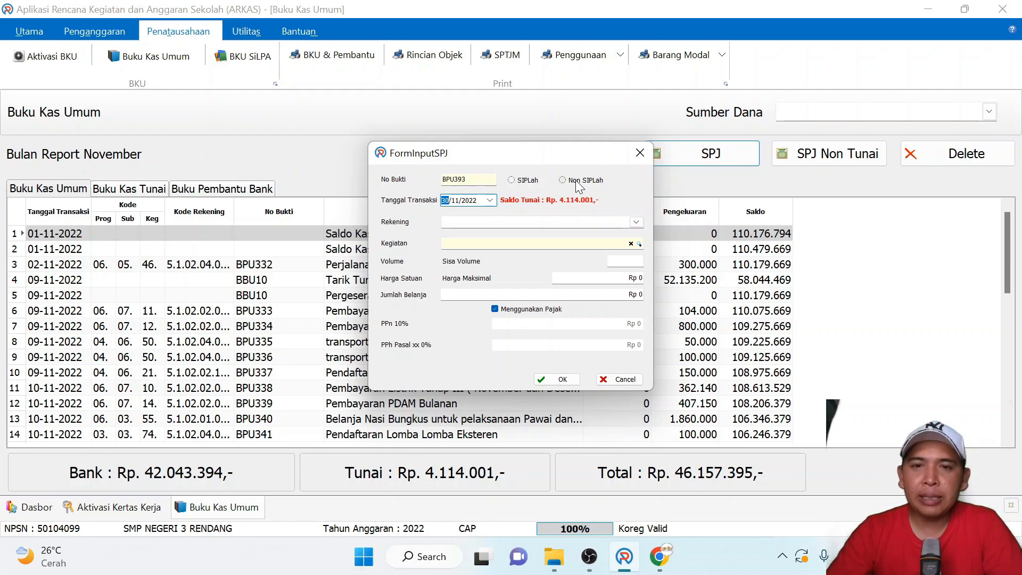
{"action": "left_click", "coordinate": [533, 182]}
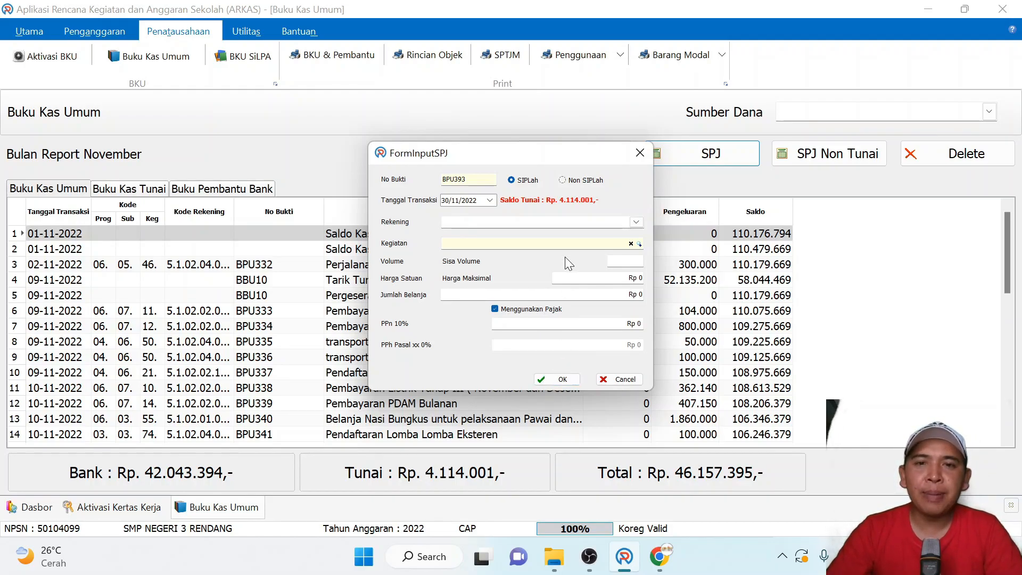
{"action": "left_click", "coordinate": [568, 181]}
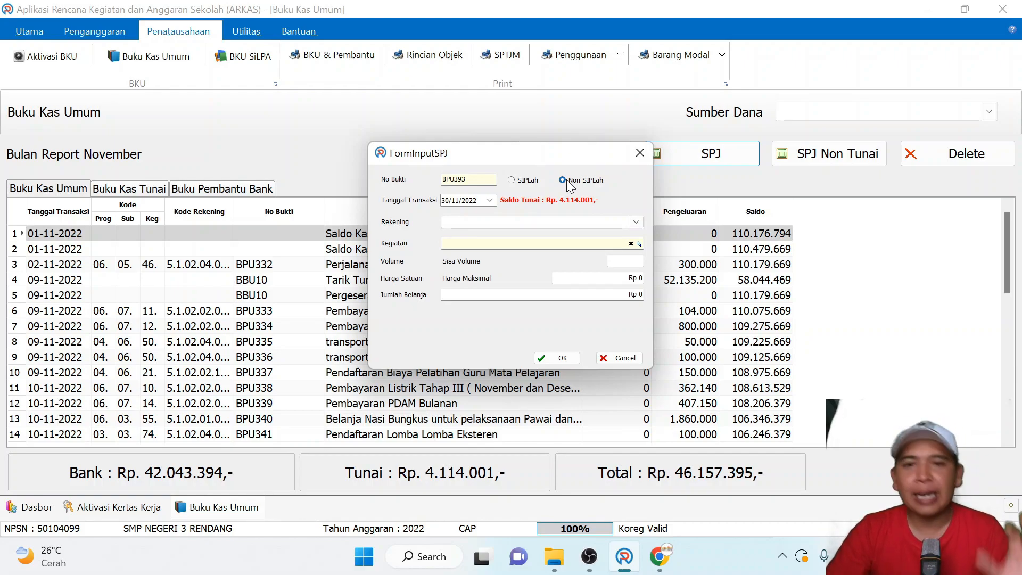
{"action": "left_click", "coordinate": [640, 153]}
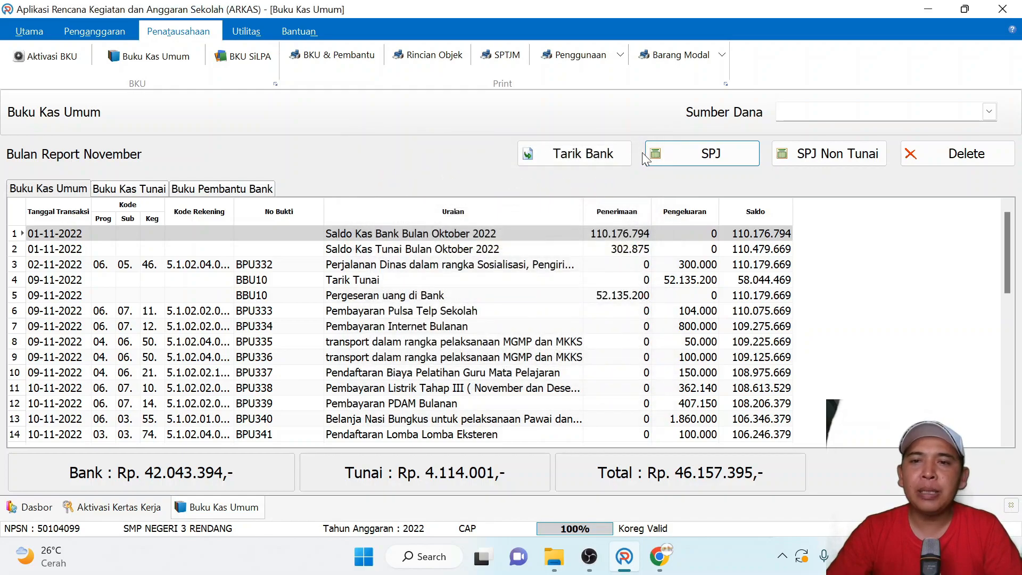
{"action": "left_click", "coordinate": [818, 158]}
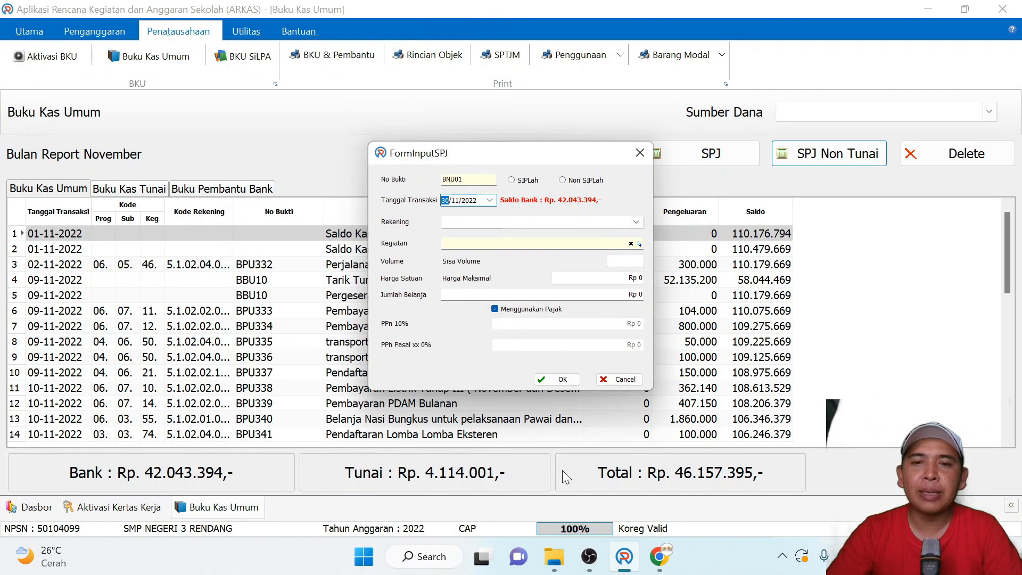
{"action": "left_click", "coordinate": [646, 152]}
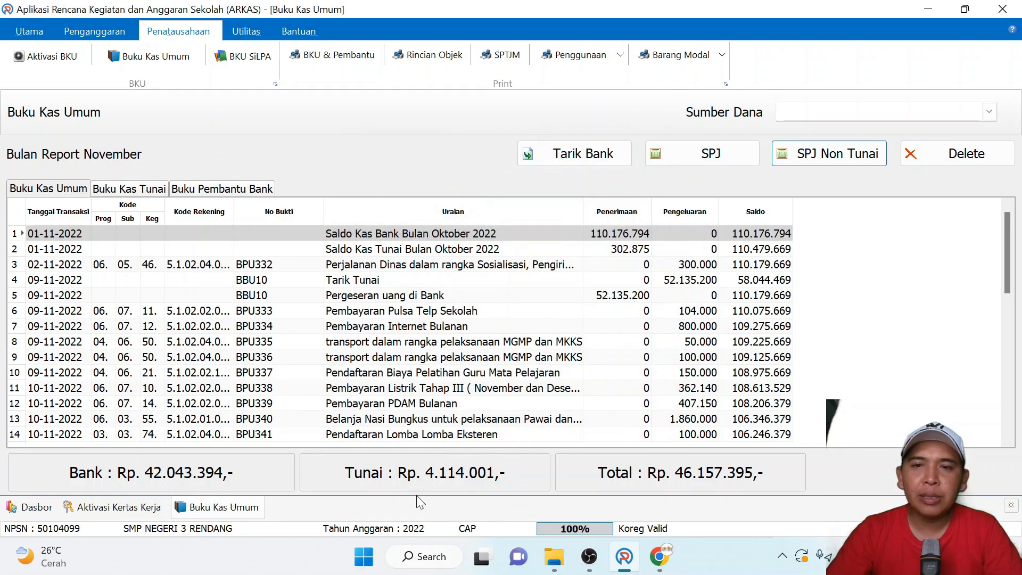
- Start a cash SPJ with the account Belanja Alat/Bahan untuk Kegiatan Kantor-Alat Tulis Kantor and the SIPLah purchase method
{"action": "left_click", "coordinate": [708, 158]}
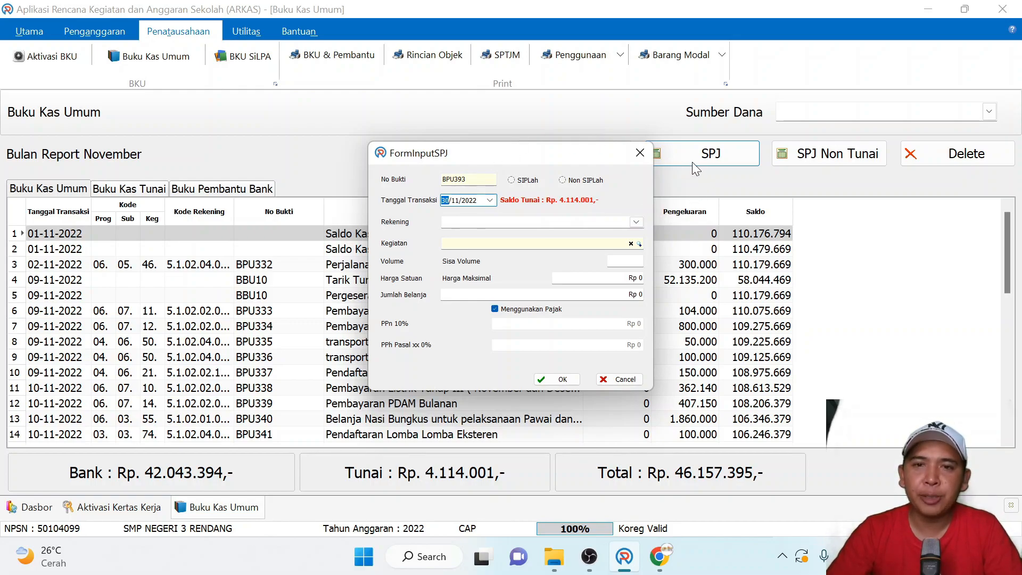
{"action": "left_click", "coordinate": [636, 222]}
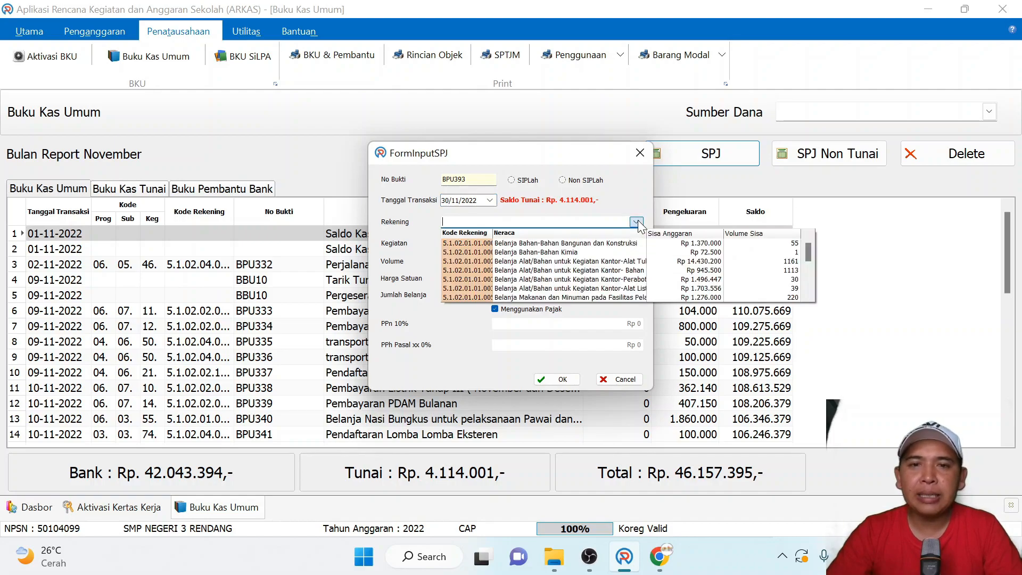
{"action": "left_click", "coordinate": [612, 261]}
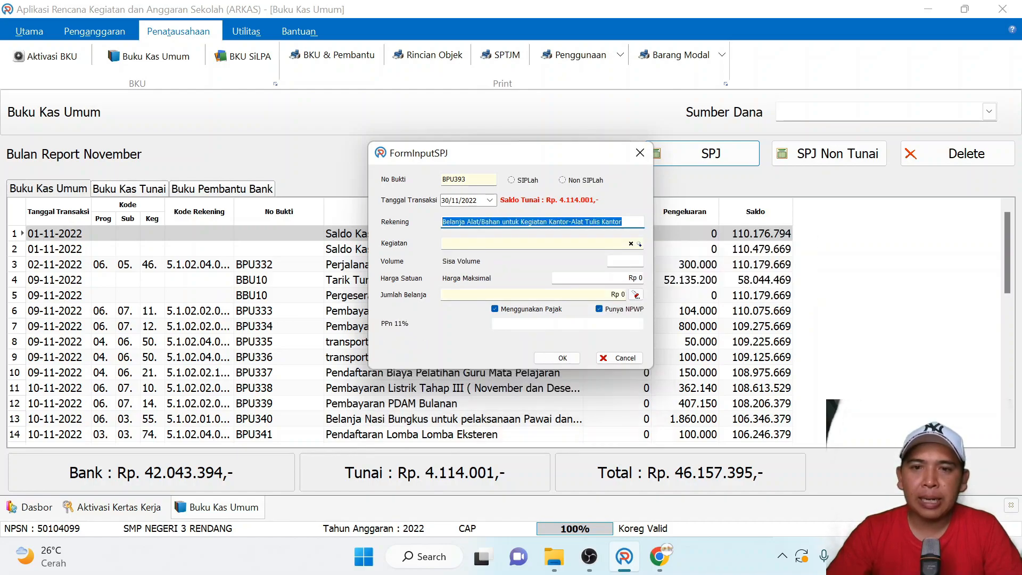
{"action": "left_click", "coordinate": [639, 244]}
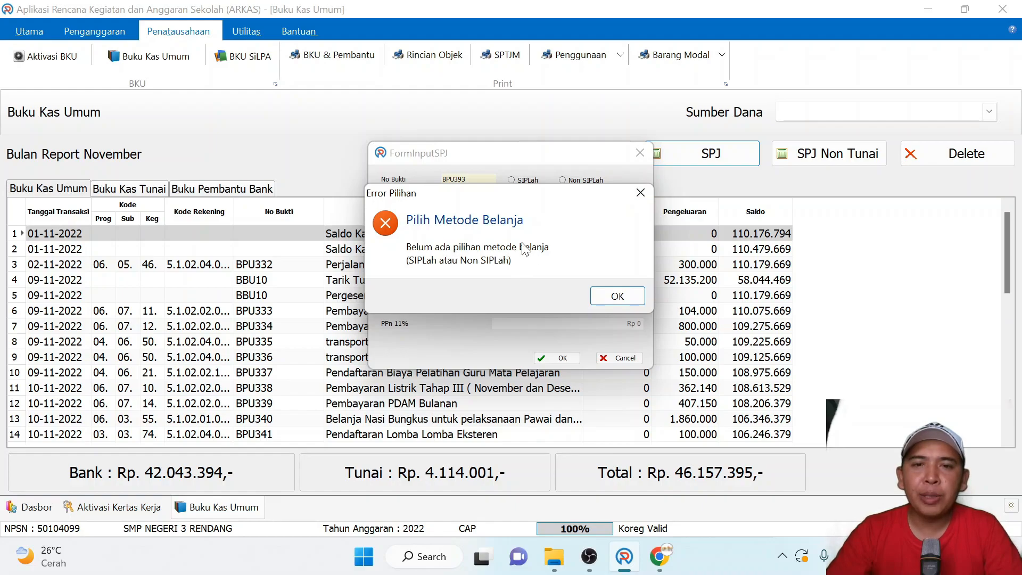
{"action": "left_click", "coordinate": [640, 193]}
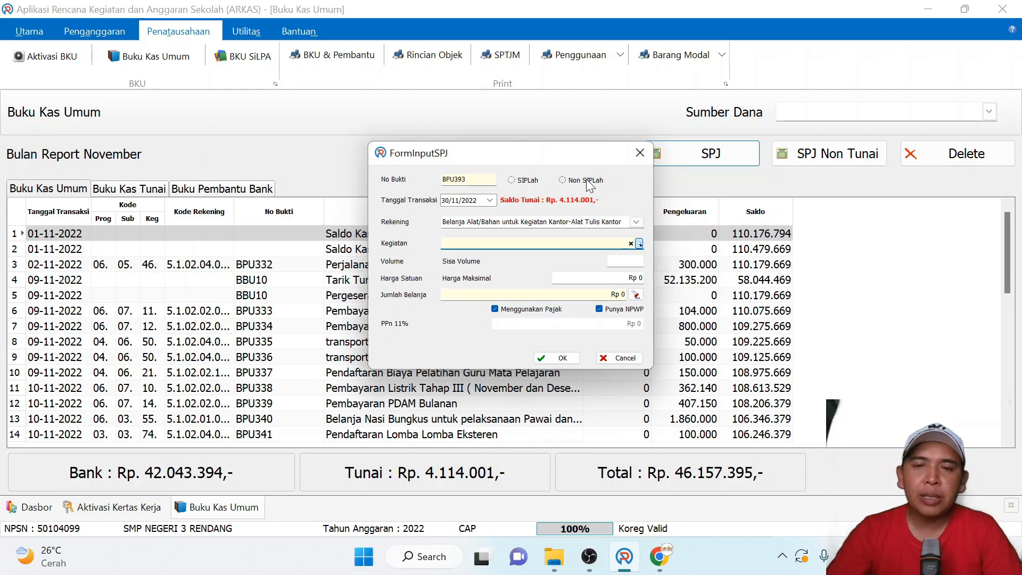
{"action": "left_click", "coordinate": [511, 181]}
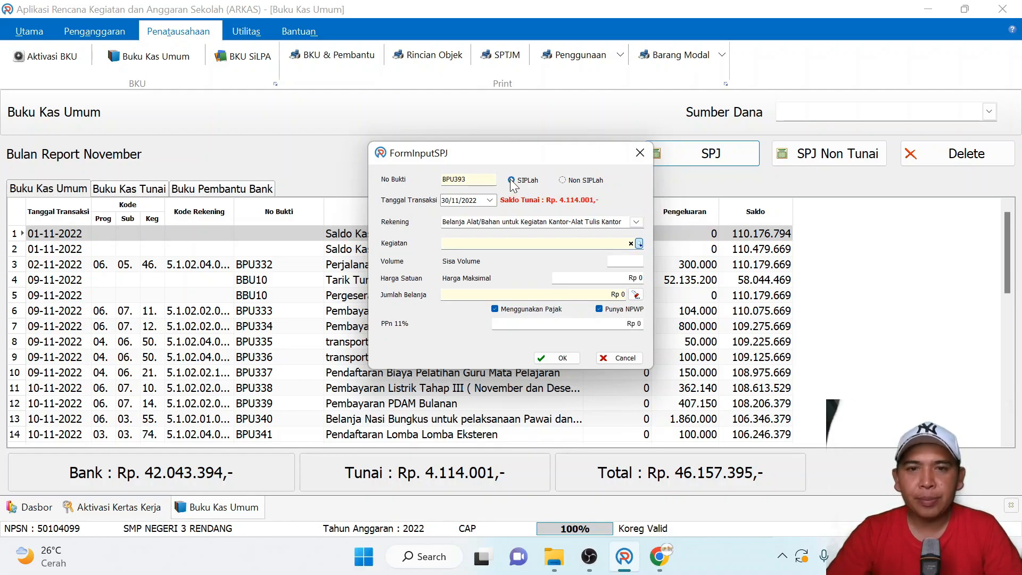
- Set the SPJ's Kegiatan to 06.05.39 Penyusunan Program Ketatausahaan
{"action": "left_click", "coordinate": [639, 243]}
{"action": "scroll", "coordinate": [607, 378], "scroll_direction": "down", "scroll_amount": 2}
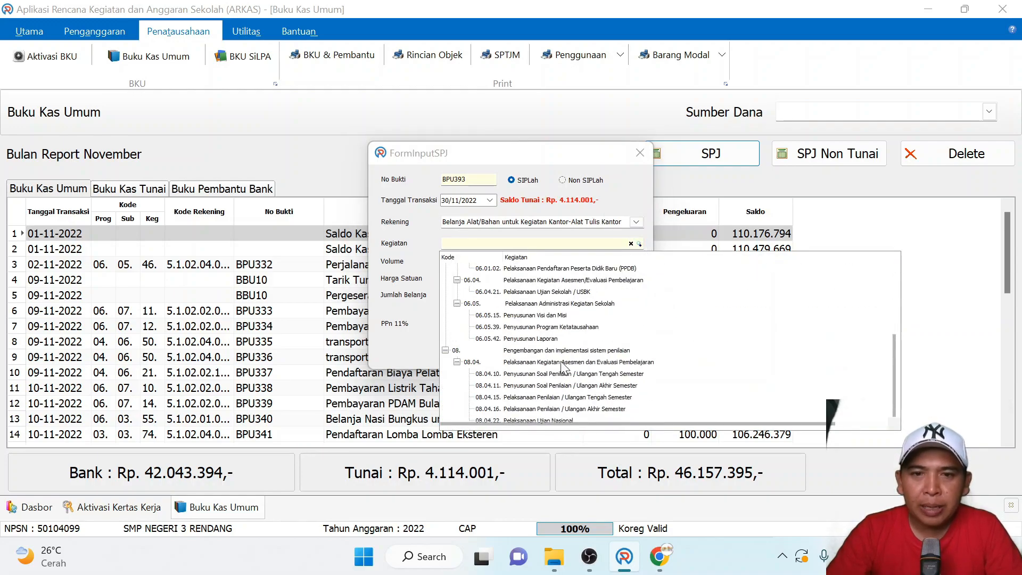
{"action": "left_click", "coordinate": [521, 327]}
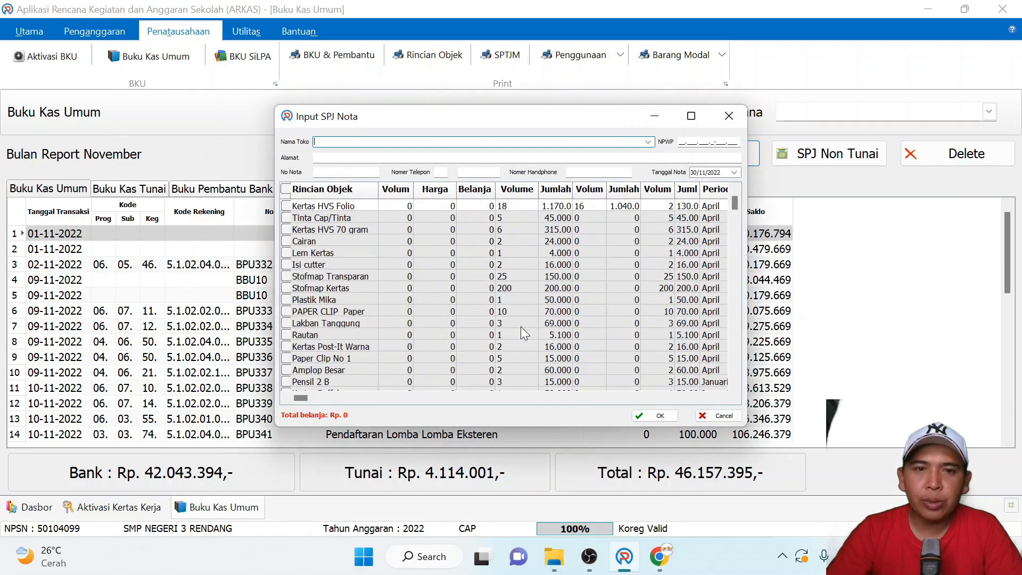
- Include every receipt item from the first Kertas HVS Folio (April) through Pensil 2 B (Januari) in the purchase
{"action": "left_click", "coordinate": [286, 204]}
{"action": "left_click", "coordinate": [285, 217]}
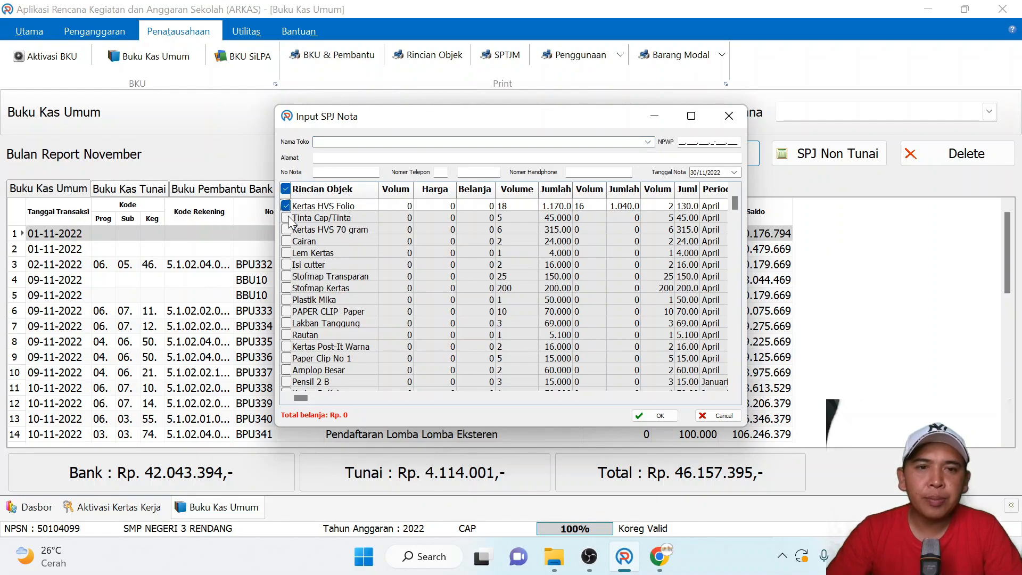
{"action": "left_click", "coordinate": [286, 229]}
{"action": "left_click", "coordinate": [286, 253]}
{"action": "left_click", "coordinate": [286, 240]}
{"action": "left_click", "coordinate": [286, 264]}
{"action": "left_click", "coordinate": [286, 276]}
{"action": "left_click", "coordinate": [286, 287]}
{"action": "left_click", "coordinate": [286, 299]}
{"action": "left_click", "coordinate": [286, 311]}
{"action": "left_click", "coordinate": [285, 322]}
{"action": "left_click", "coordinate": [286, 334]}
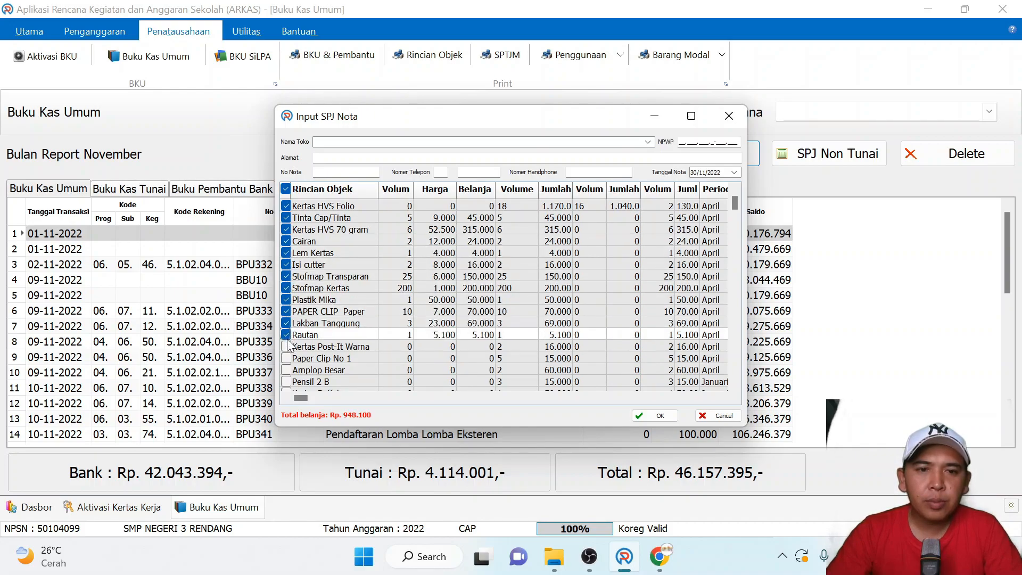
{"action": "left_click", "coordinate": [286, 346]}
{"action": "left_click", "coordinate": [286, 369]}
{"action": "left_click", "coordinate": [285, 381]}
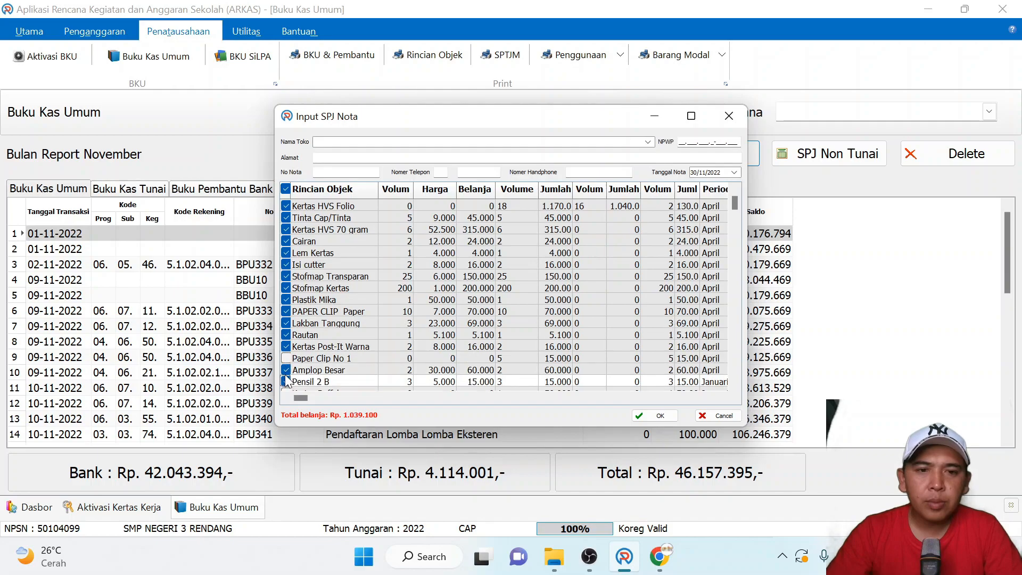
{"action": "left_click", "coordinate": [285, 357]}
- Include the following receipt items, from Kertas Buffalo (Januari) through Ballpoint Pilot Balliner (Juli), in the purchase
{"action": "scroll", "coordinate": [288, 320], "scroll_direction": "down", "scroll_amount": 3}
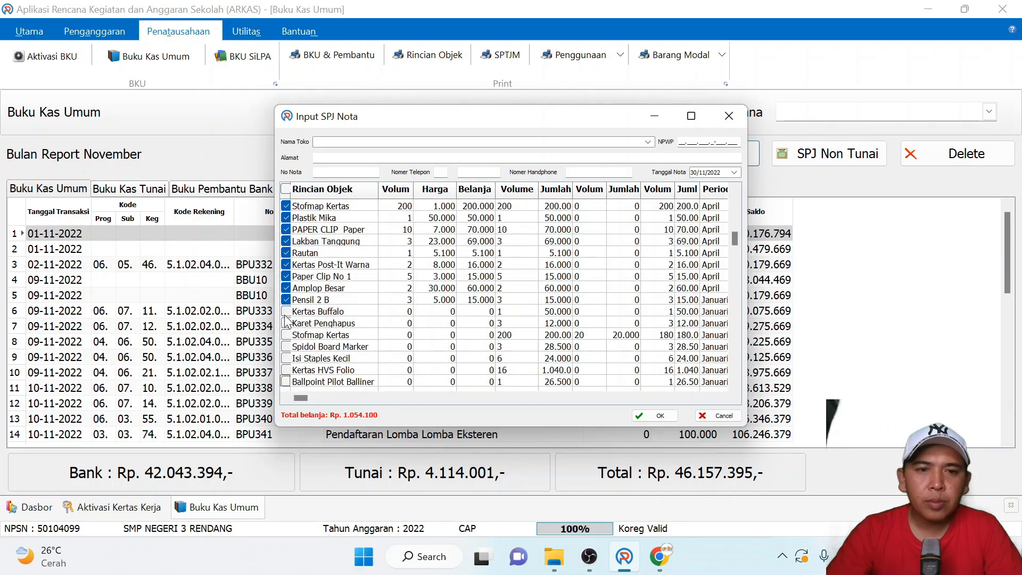
{"action": "left_click", "coordinate": [286, 311]}
{"action": "left_click", "coordinate": [286, 322]}
{"action": "left_click", "coordinate": [286, 334]}
{"action": "left_click", "coordinate": [285, 346]}
{"action": "left_click", "coordinate": [286, 358]}
{"action": "left_click", "coordinate": [286, 370]}
{"action": "scroll", "coordinate": [290, 352], "scroll_direction": "down", "scroll_amount": 3}
{"action": "left_click", "coordinate": [286, 322]}
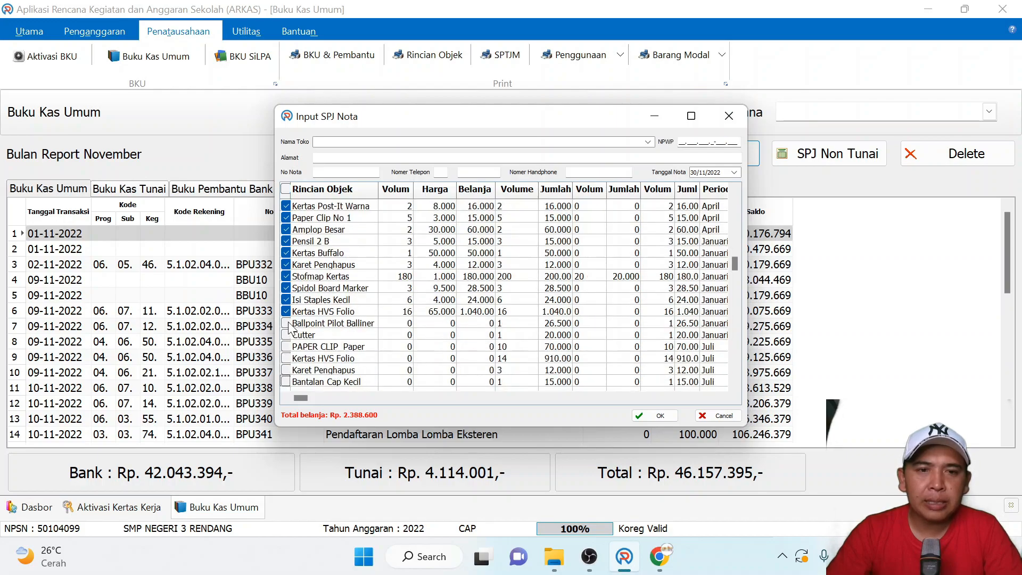
{"action": "left_click", "coordinate": [285, 335]}
{"action": "left_click", "coordinate": [286, 346]}
{"action": "left_click", "coordinate": [286, 358]}
{"action": "left_click", "coordinate": [286, 369]}
{"action": "left_click", "coordinate": [286, 381]}
{"action": "scroll", "coordinate": [290, 373], "scroll_direction": "down", "scroll_amount": 4}
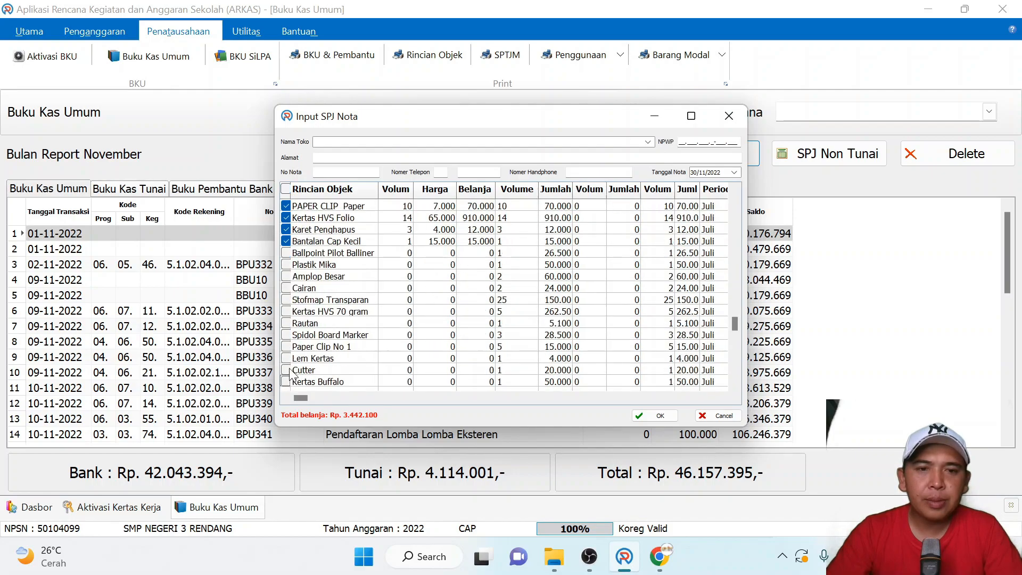
{"action": "left_click", "coordinate": [286, 252]}
- Exclude the first Kertas HVS Folio item (April) from the purchase and select the Harga value of Tinta Cap/Tinta
{"action": "scroll", "coordinate": [288, 250], "scroll_direction": "up", "scroll_amount": 9}
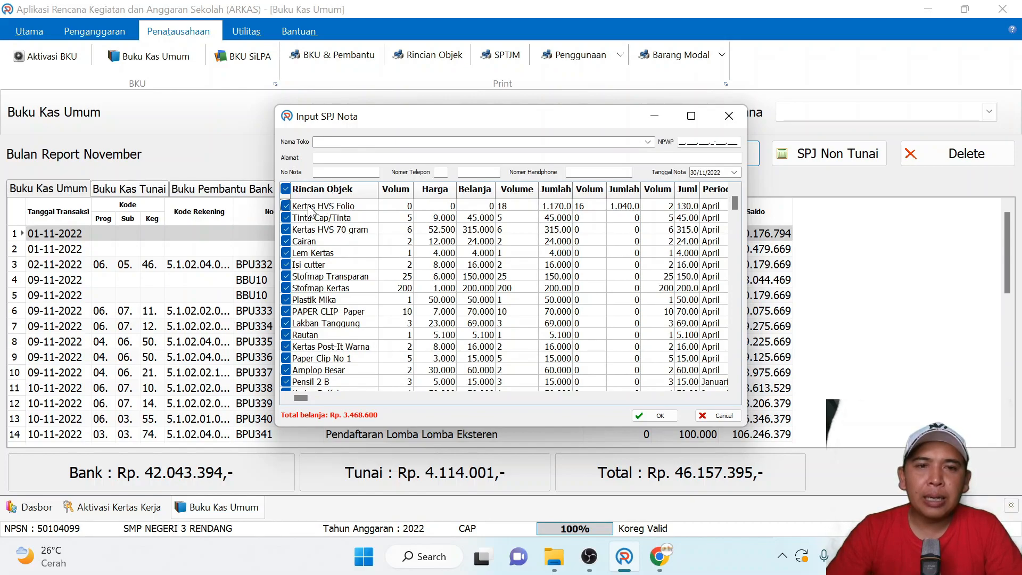
{"action": "left_click", "coordinate": [286, 206]}
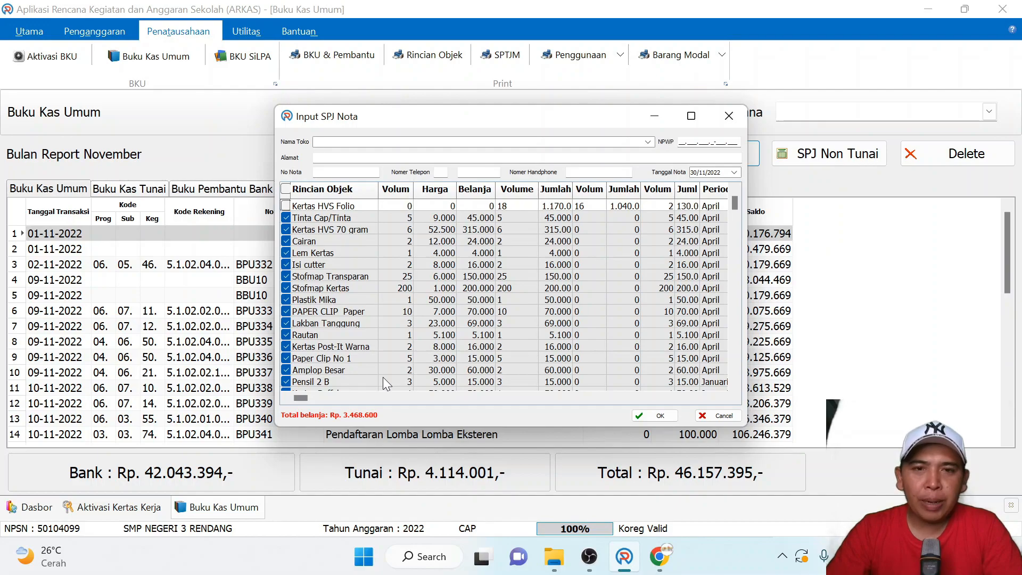
{"action": "left_click", "coordinate": [442, 218]}
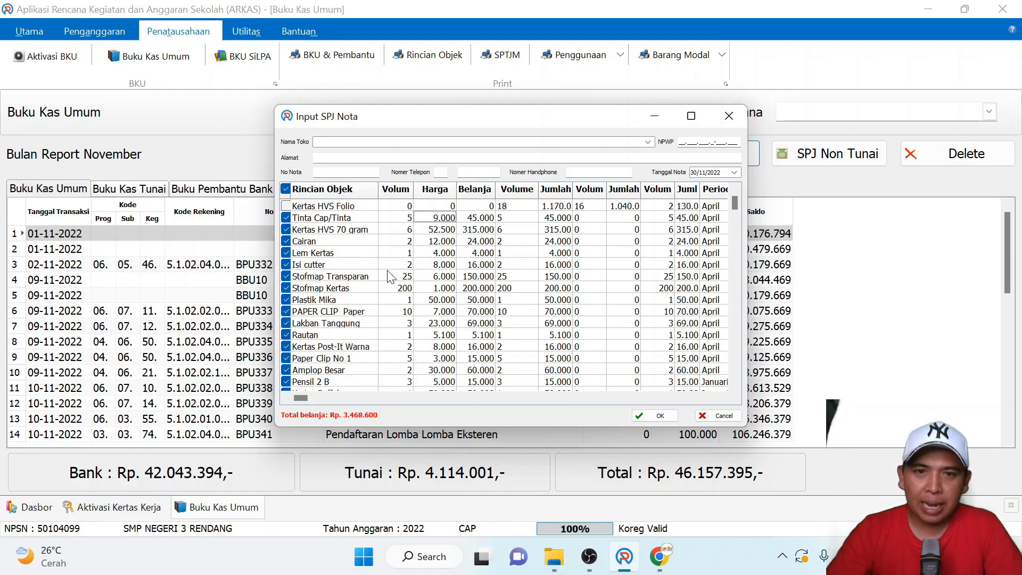
- Set the receipt's Nama Toko to the saved shop UD. Sari Gumitir so its stored details are filled in
{"action": "scroll", "coordinate": [665, 376], "scroll_direction": "down", "scroll_amount": 1}
{"action": "left_click", "coordinate": [341, 138]}
{"action": "type", "text": "UD. Sari Gumitir"}
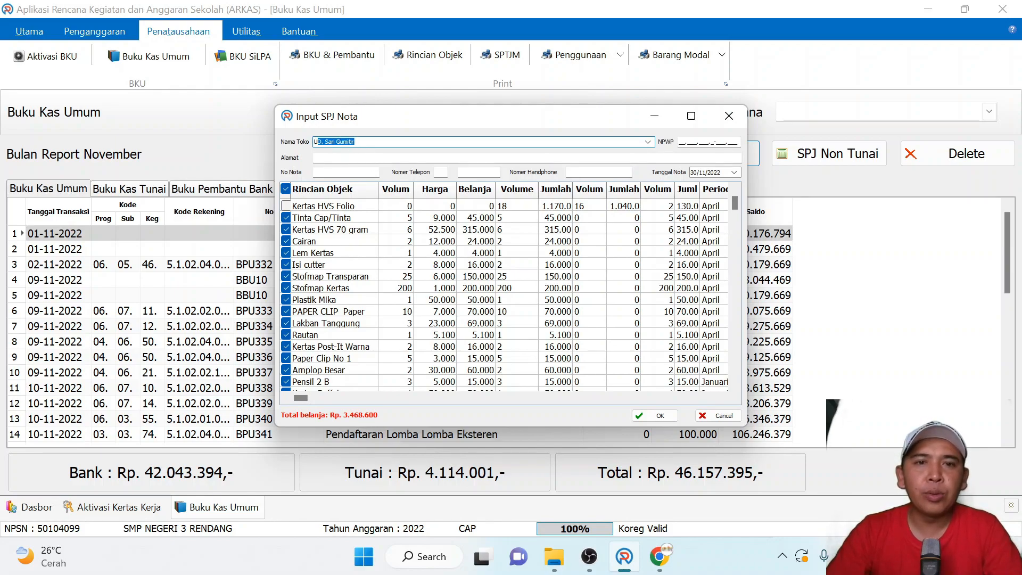
{"action": "key", "text": "Tab"}
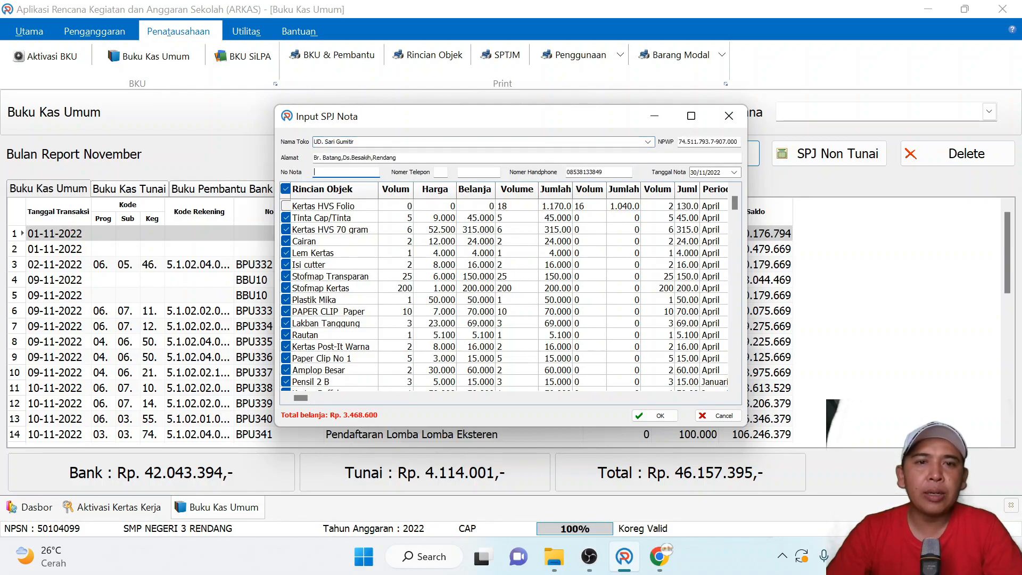
- Confirm the UD. Sari Gumitir receipt and open the purchase's PPn 11% amount for editing
{"action": "left_click", "coordinate": [673, 419]}
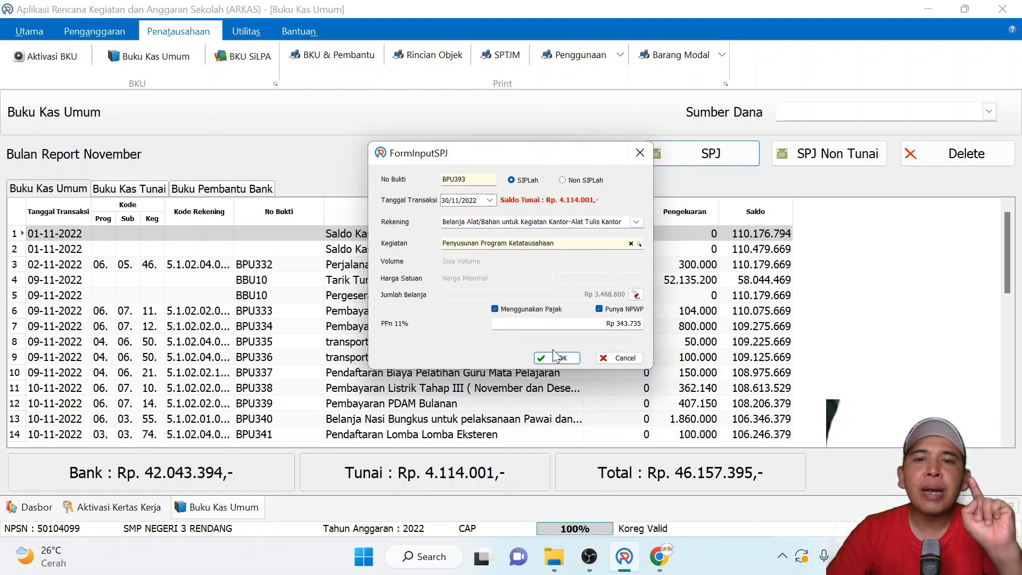
{"action": "left_click", "coordinate": [577, 323]}
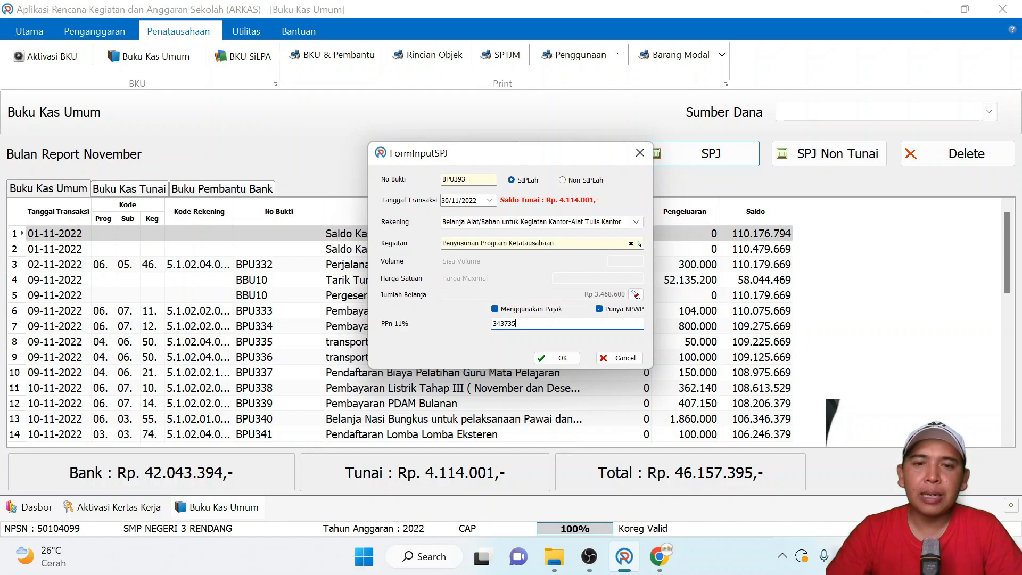
{"action": "left_click_drag", "start_coordinate": [548, 324], "coordinate": [473, 314]}
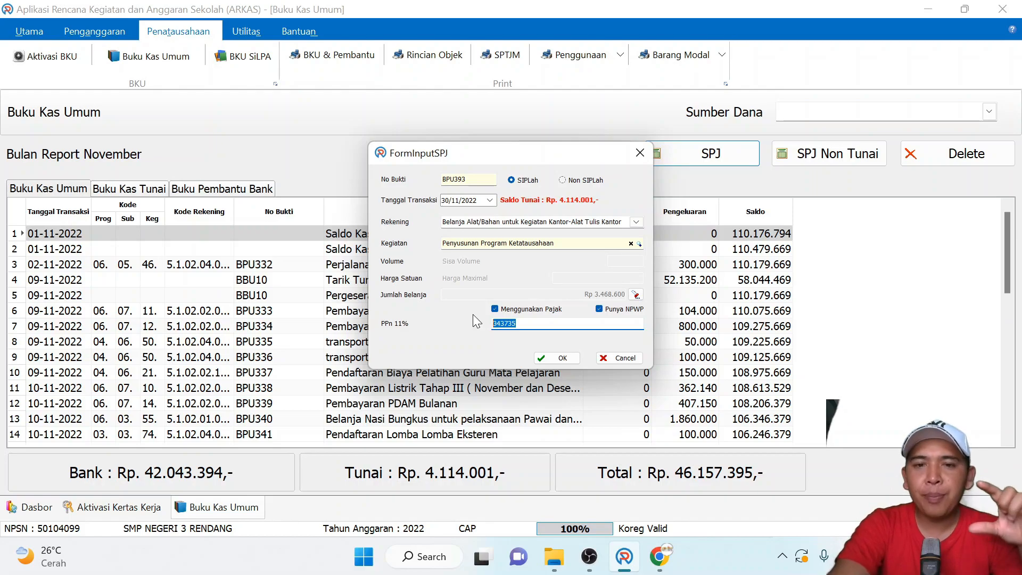
{"action": "key", "text": "Right"}
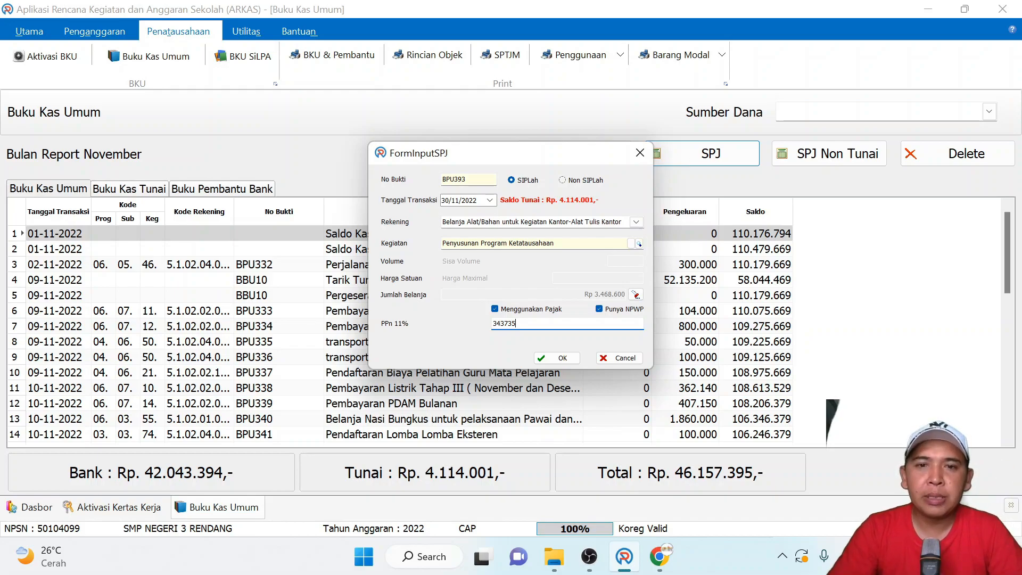
- Try switching the purchase between Non SIPLah and SIPLah to compare how its PPn 11% amount is handled
{"action": "left_click", "coordinate": [640, 244]}
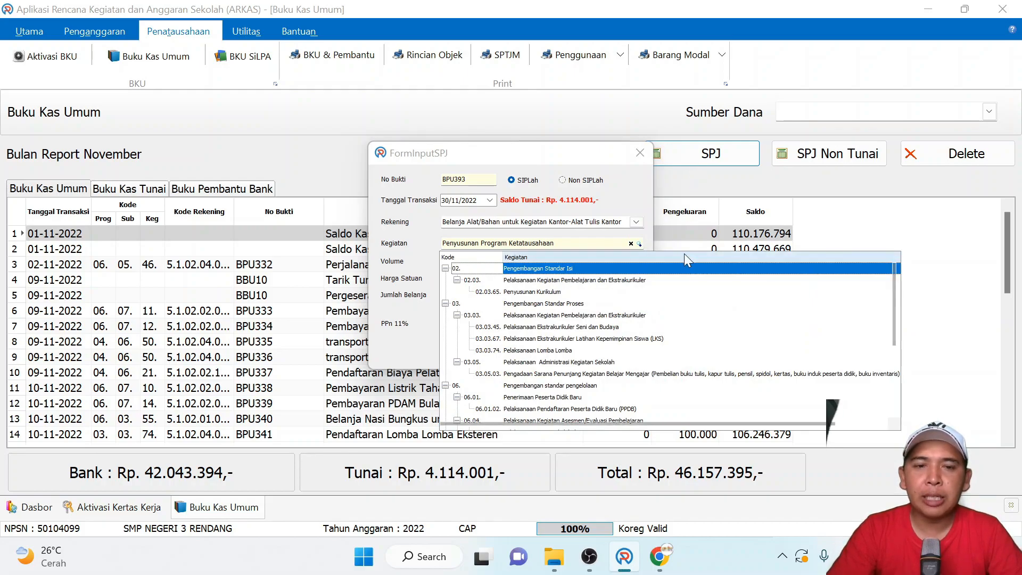
{"action": "left_click", "coordinate": [664, 240]}
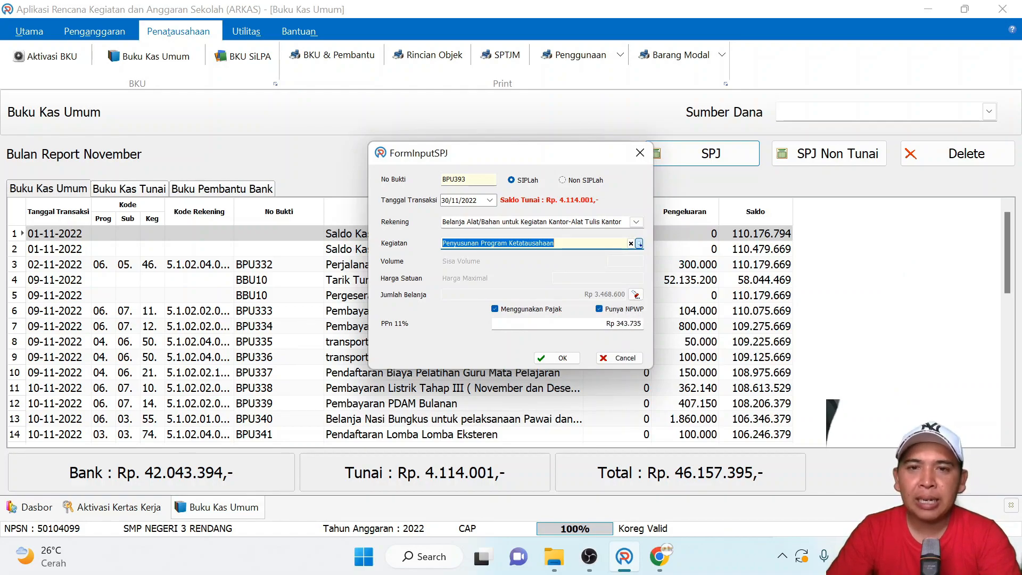
{"action": "left_click", "coordinate": [563, 179]}
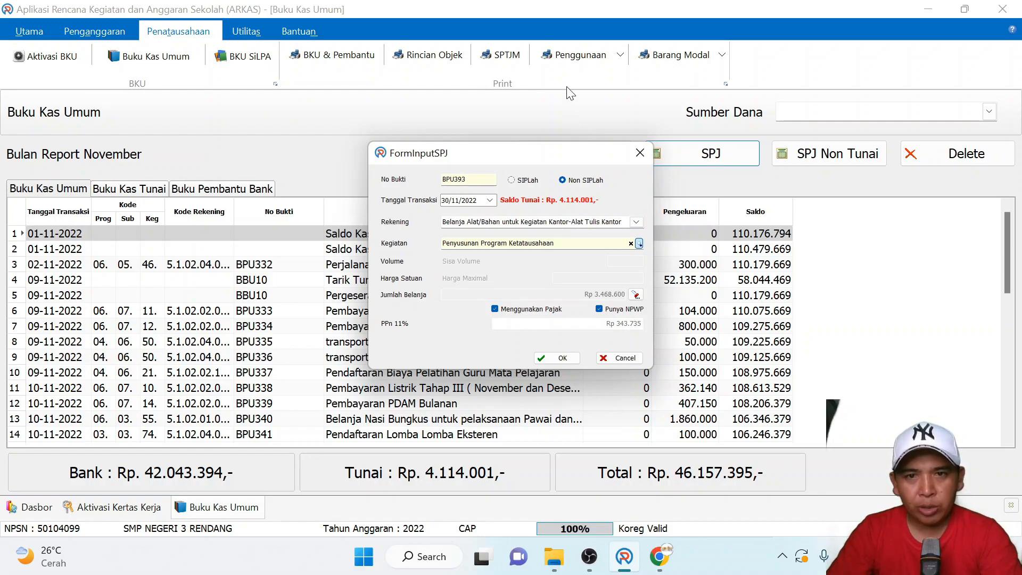
{"action": "left_click", "coordinate": [599, 309]}
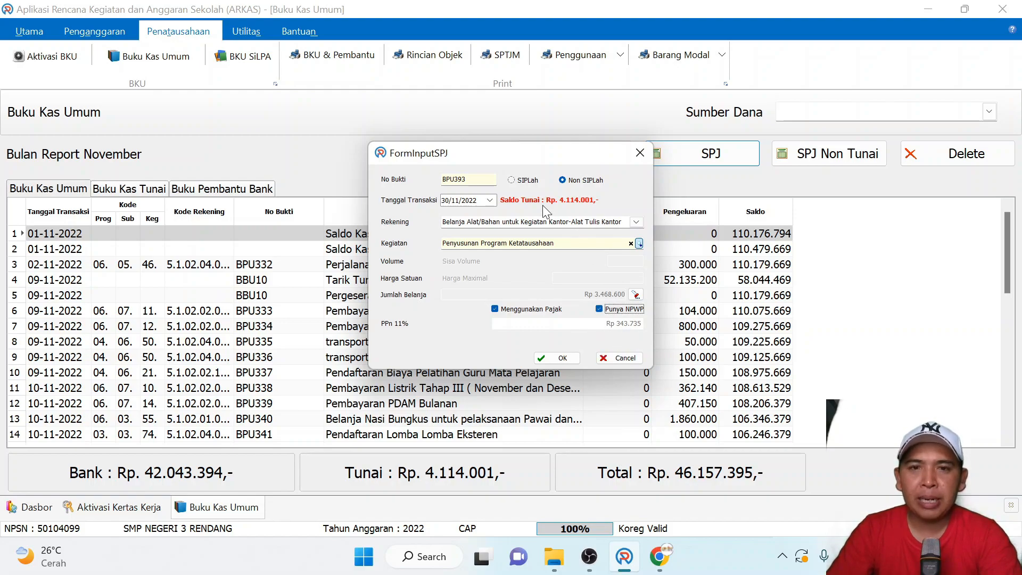
{"action": "left_click", "coordinate": [521, 181]}
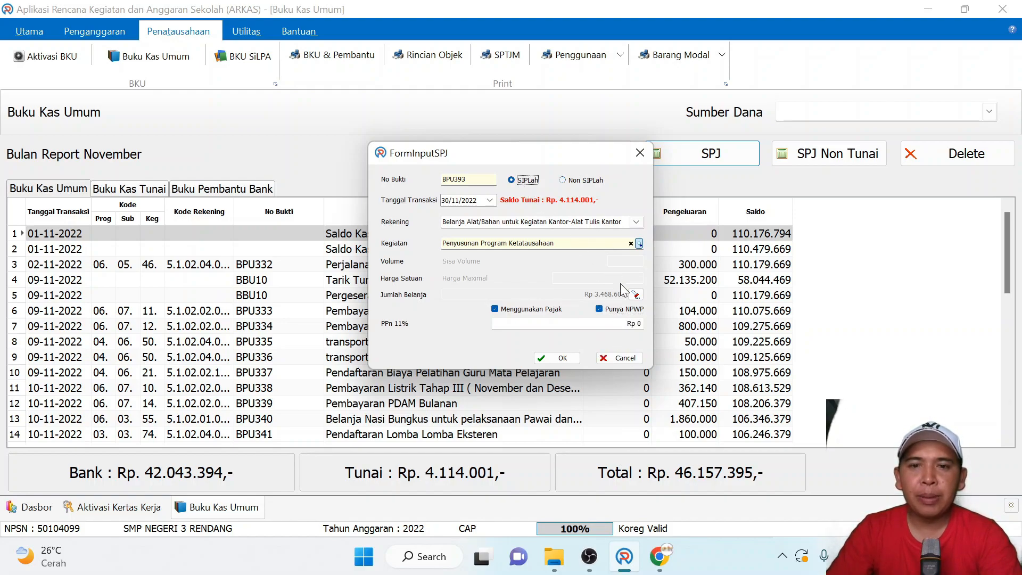
{"action": "left_click", "coordinate": [566, 323]}
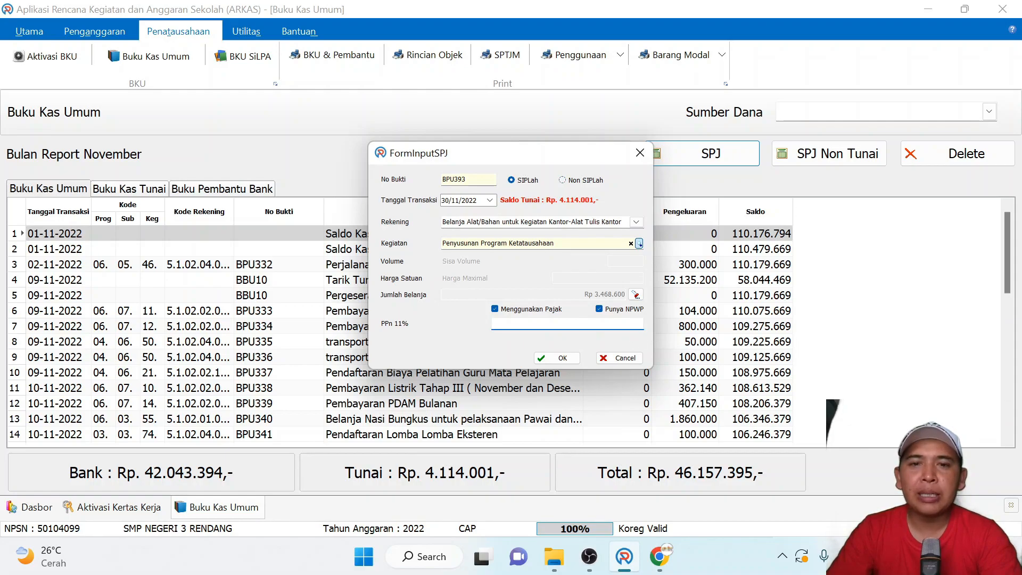
{"action": "left_click", "coordinate": [563, 181]}
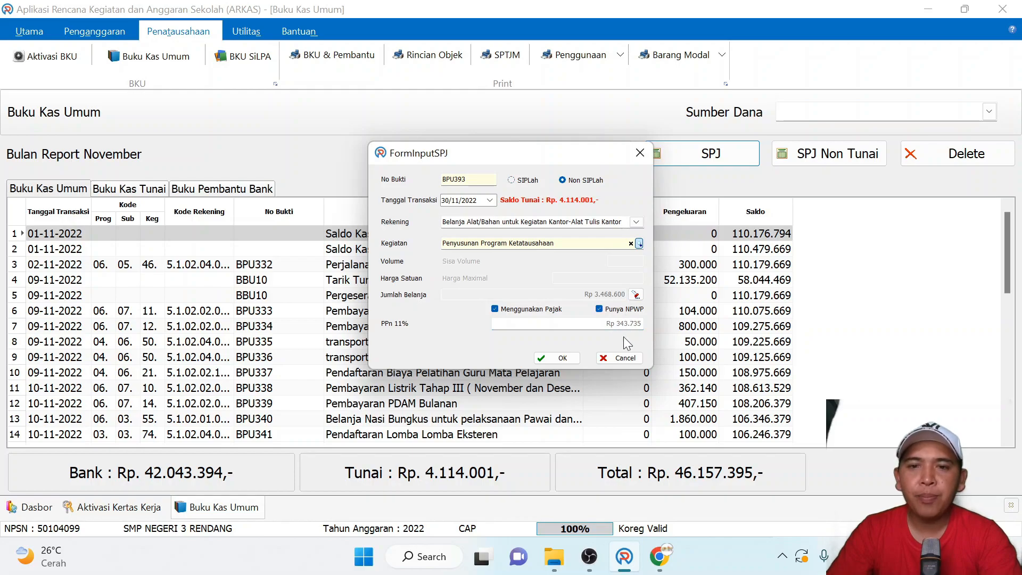
- Mark the purchase as SIPLah, set its PPn 11% to 380000, and save the SPJ
{"action": "left_click", "coordinate": [518, 181]}
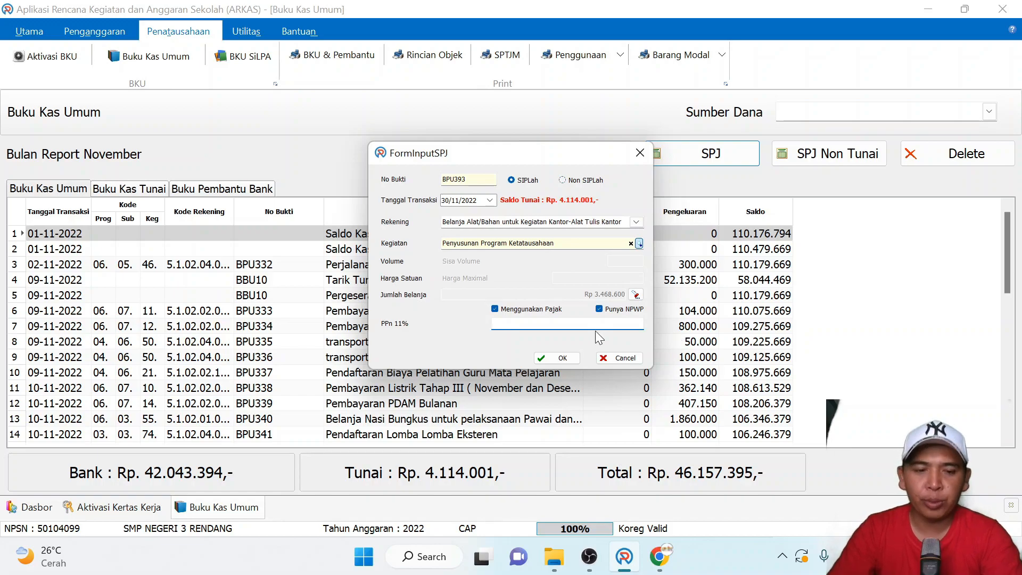
{"action": "type", "text": "38"}
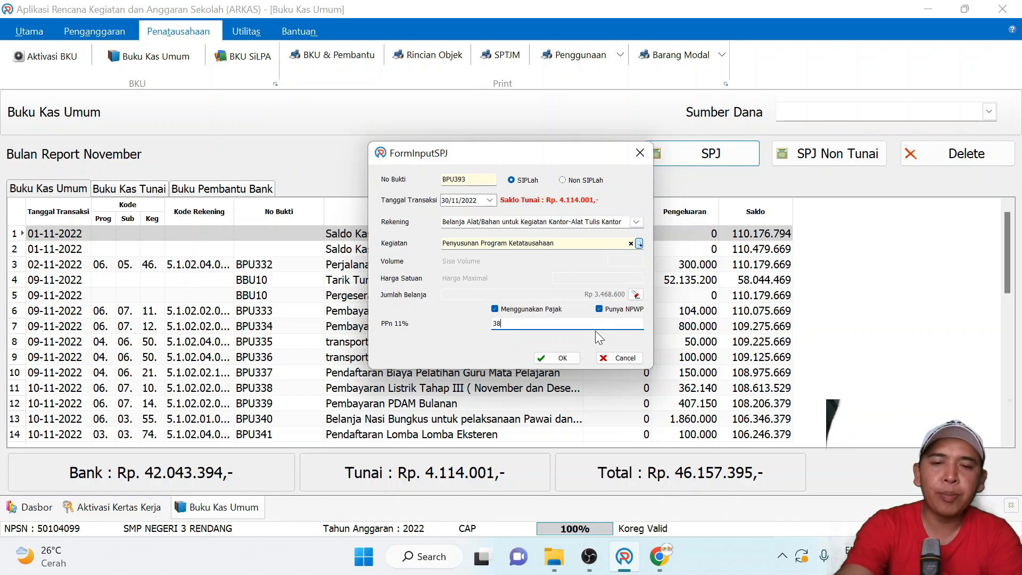
{"action": "type", "text": "0000"}
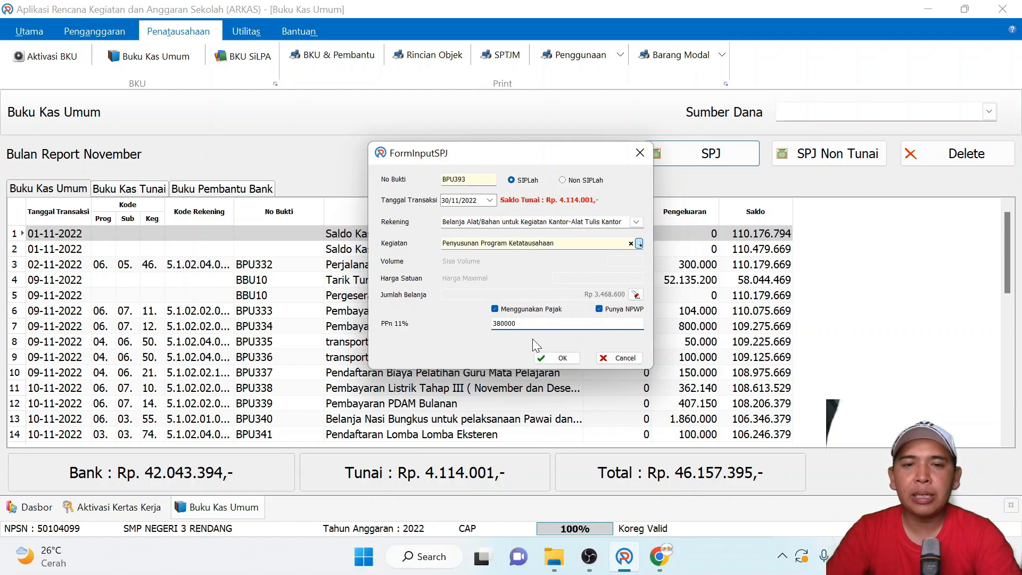
{"action": "left_click", "coordinate": [549, 365]}
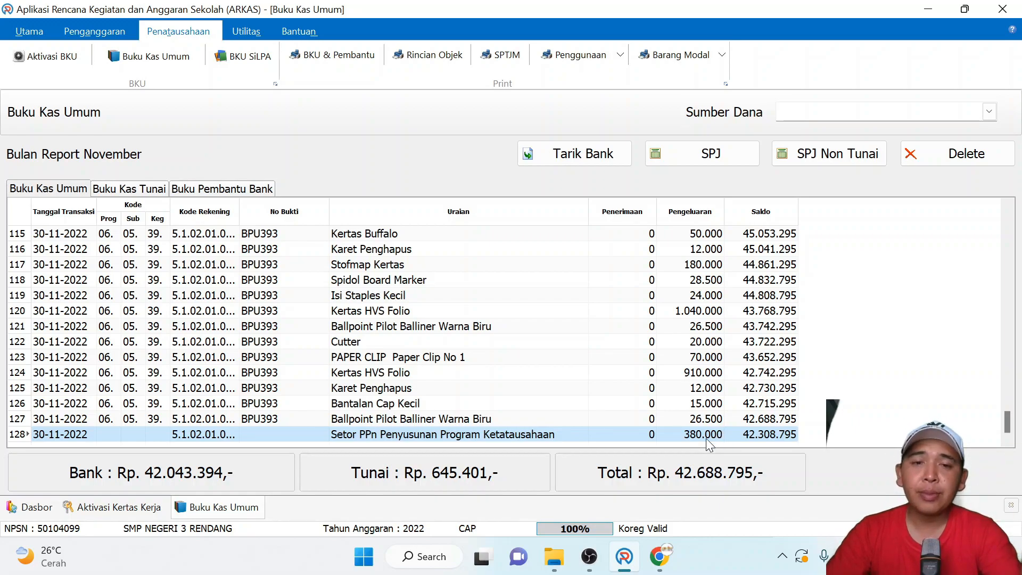
- Examine the BPU393 item rows and the Setor PPn row, with their expenses and balances, at the end of the November cash book
{"action": "left_click", "coordinate": [710, 418]}
{"action": "key", "text": "Up"}
{"action": "key", "text": "Up"}
{"action": "key", "text": "Up"}
{"action": "key", "text": "Up"}
{"action": "key", "text": "Up"}
{"action": "key", "text": "Up"}
{"action": "key", "text": "Up"}
{"action": "key", "text": "Up"}
{"action": "key", "text": "Up"}
{"action": "key", "text": "Up"}
{"action": "key", "text": "Up"}
{"action": "key", "text": "Up"}
{"action": "key", "text": "Up"}
{"action": "key", "text": "Up"}
{"action": "key", "text": "Up"}
{"action": "key", "text": "Up"}
{"action": "key", "text": "Up"}
{"action": "key", "text": "Up"}
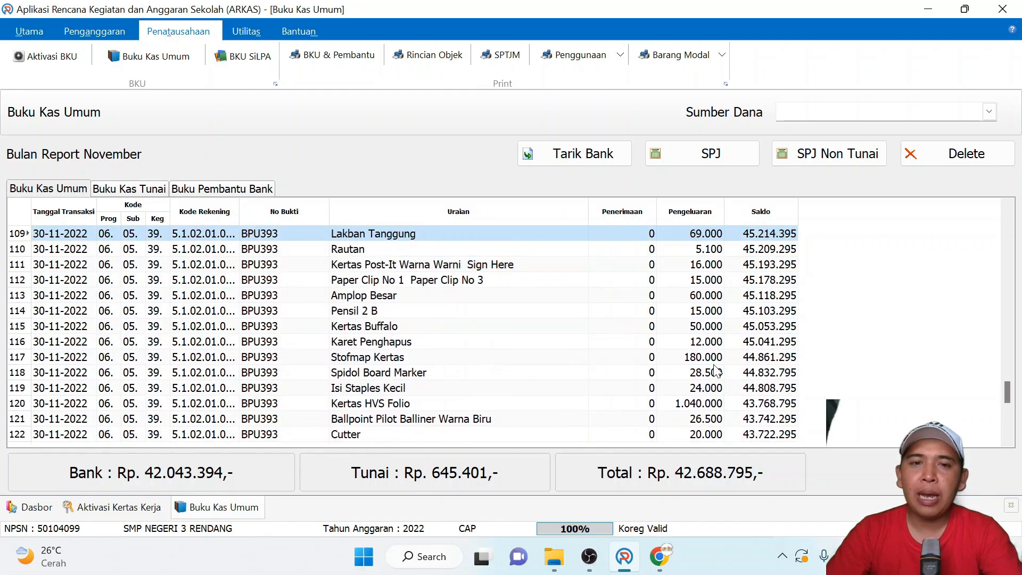
{"action": "key", "text": "Down"}
{"action": "key", "text": "Down"}
{"action": "key", "text": "Down"}
{"action": "key", "text": "Down"}
{"action": "key", "text": "Down"}
{"action": "key", "text": "Down"}
{"action": "key", "text": "Down"}
{"action": "key", "text": "Down"}
{"action": "key", "text": "Down"}
{"action": "key", "text": "Down"}
{"action": "key", "text": "Down"}
{"action": "key", "text": "Down"}
{"action": "key", "text": "Down"}
{"action": "key", "text": "Down"}
{"action": "key", "text": "Down"}
{"action": "key", "text": "Down"}
{"action": "key", "text": "Down"}
{"action": "key", "text": "Down"}
{"action": "key", "text": "Down"}
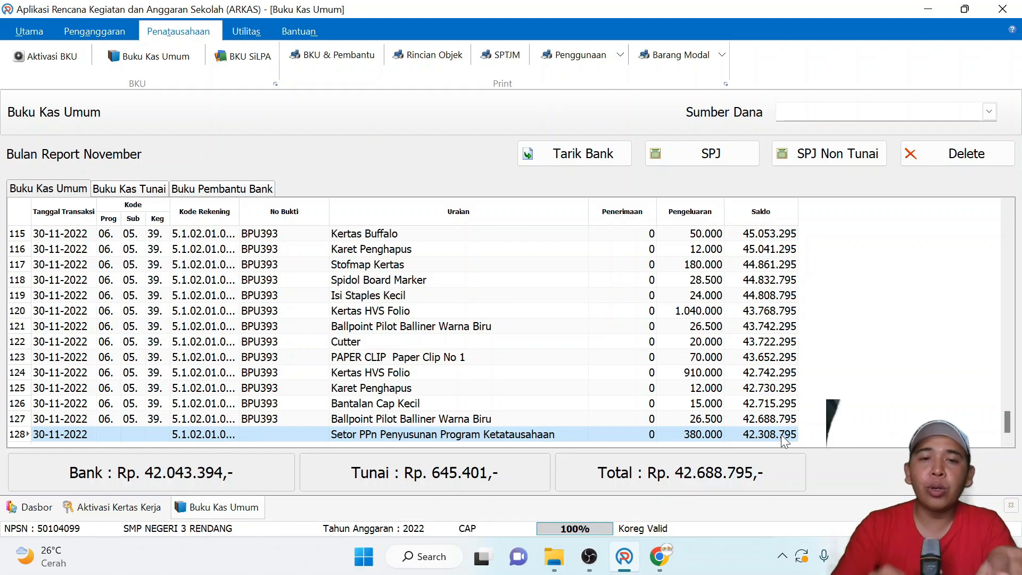
{"action": "left_click", "coordinate": [707, 345]}
{"action": "key", "text": "Down"}
{"action": "key", "text": "Down"}
{"action": "key", "text": "Down"}
{"action": "key", "text": "Down"}
{"action": "key", "text": "Down"}
{"action": "key", "text": "Up"}
{"action": "key", "text": "Up"}
{"action": "key", "text": "Up"}
{"action": "key", "text": "Up"}
{"action": "key", "text": "Up"}
{"action": "key", "text": "Up"}
{"action": "key", "text": "Up"}
{"action": "key", "text": "Up"}
{"action": "key", "text": "Up"}
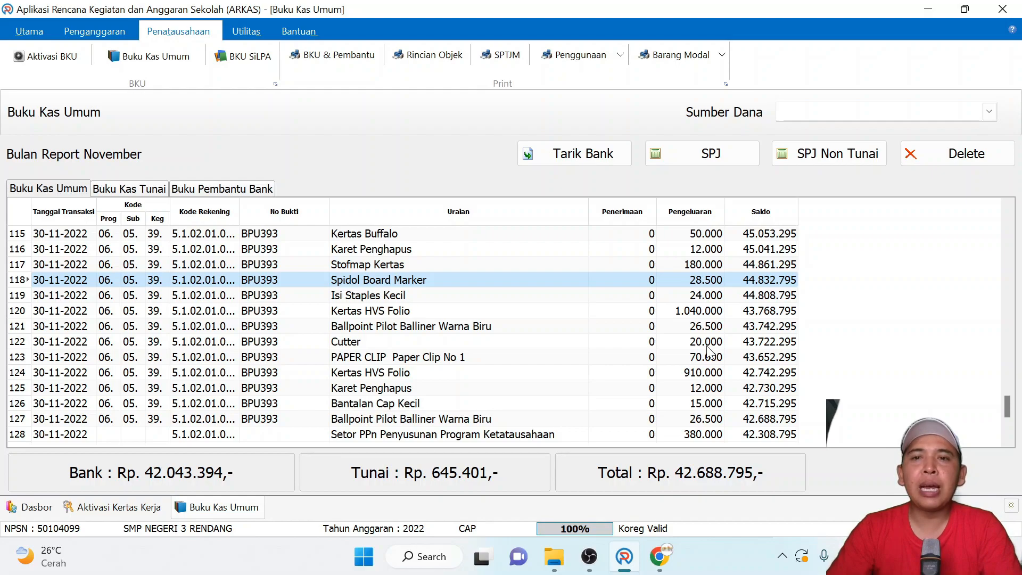
- Check which tax fields a new SPJ form offers for Non SIPLah and discard the form
{"action": "left_click", "coordinate": [732, 148]}
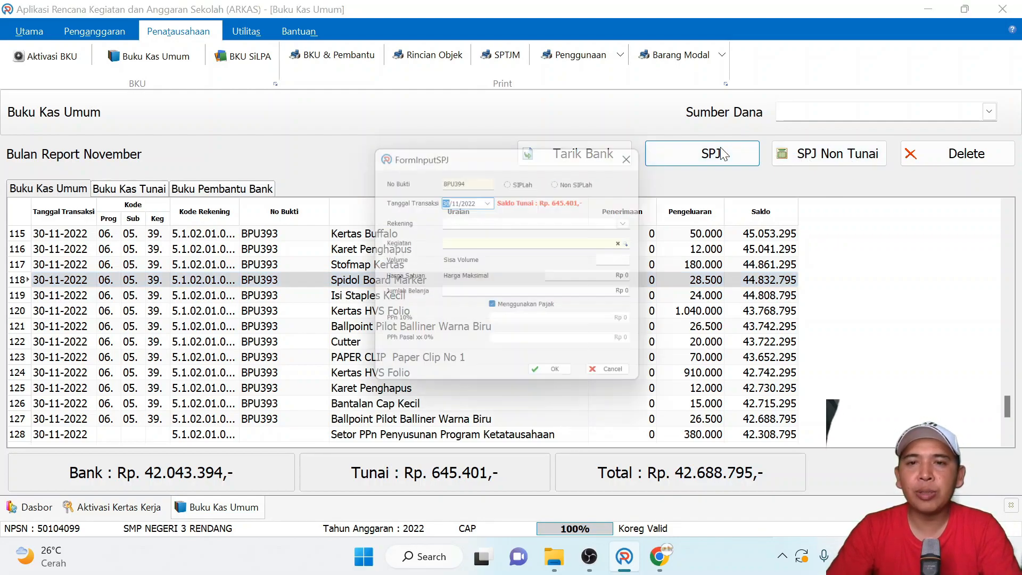
{"action": "left_click", "coordinate": [564, 182]}
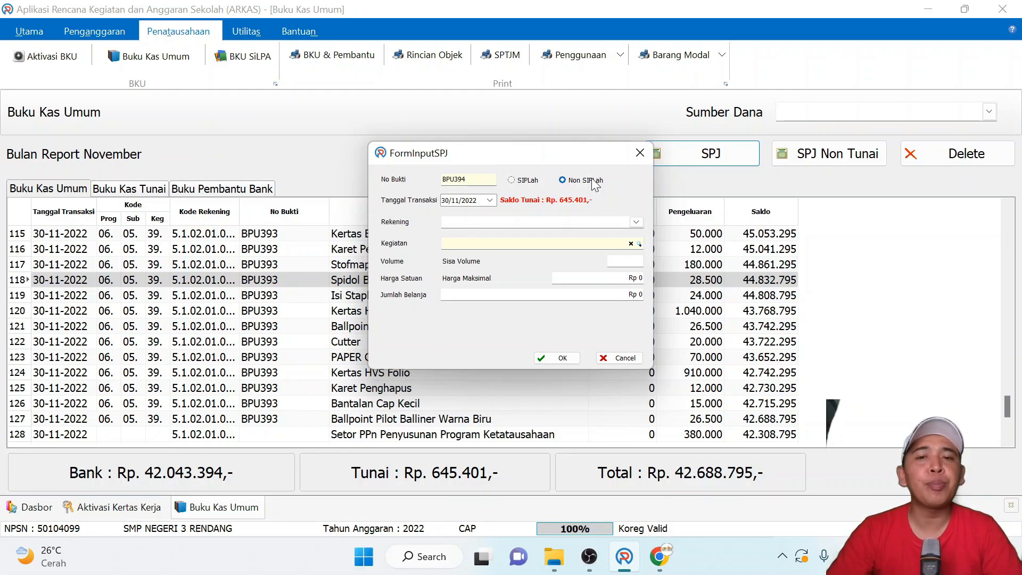
{"action": "left_click", "coordinate": [639, 155]}
- Preview the November Buku Pembantu Pajak report for BOS Reguler, examine its PPn entries, and close the preview
{"action": "left_click", "coordinate": [331, 57]}
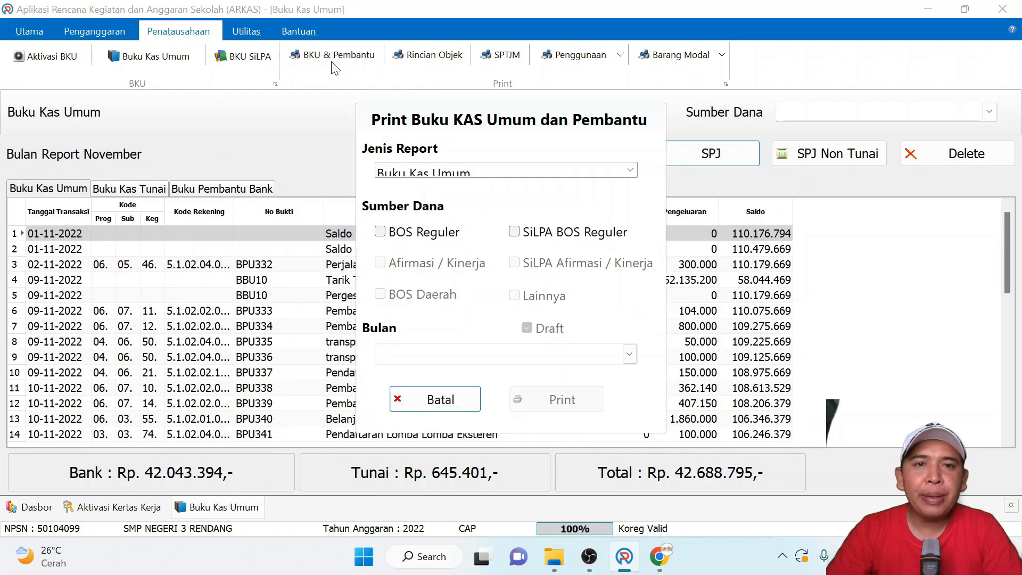
{"action": "left_click", "coordinate": [444, 170]}
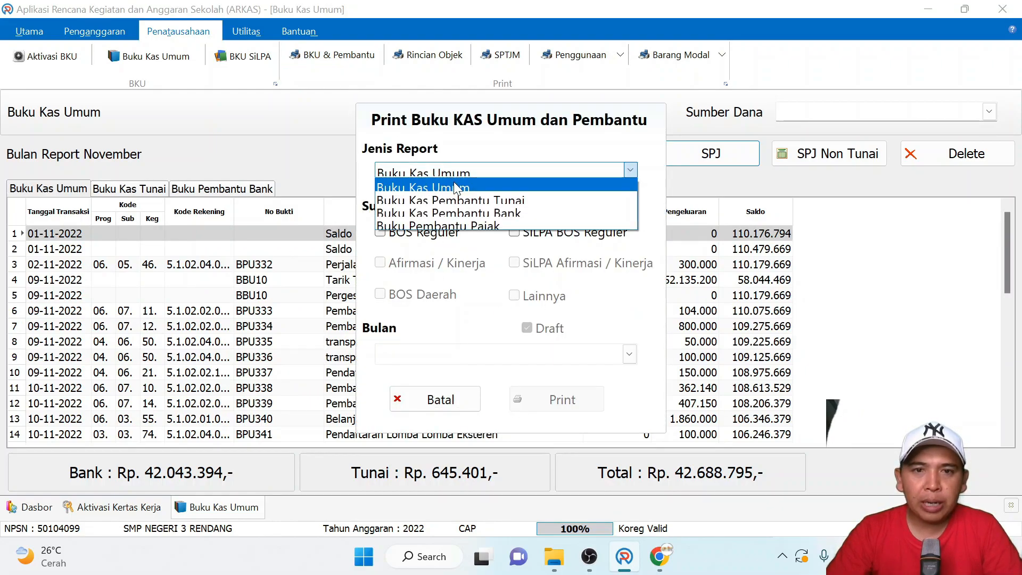
{"action": "left_click", "coordinate": [494, 226]}
{"action": "left_click", "coordinate": [392, 235]}
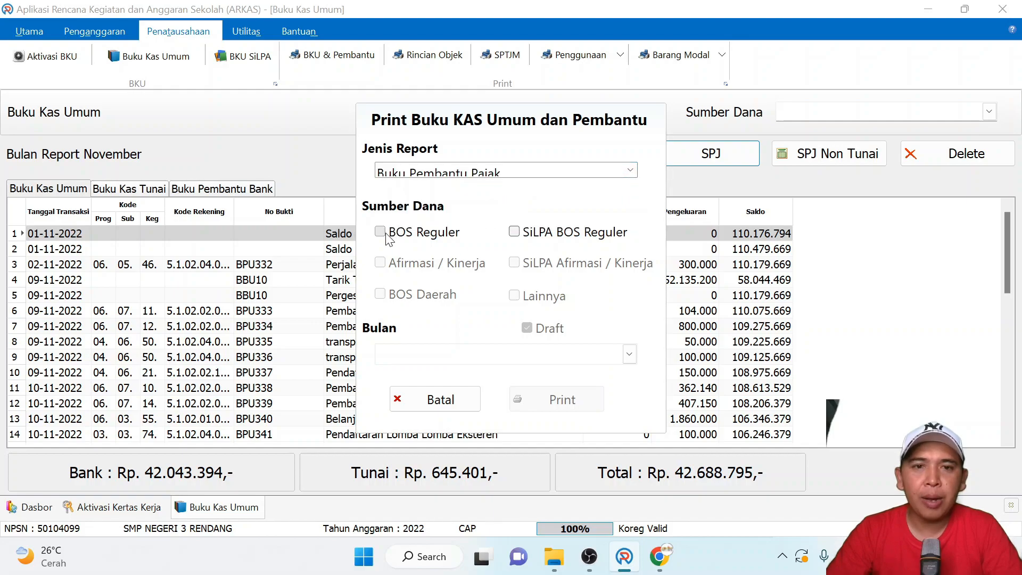
{"action": "left_click", "coordinate": [629, 354]}
{"action": "scroll", "coordinate": [479, 467], "scroll_direction": "down", "scroll_amount": 1}
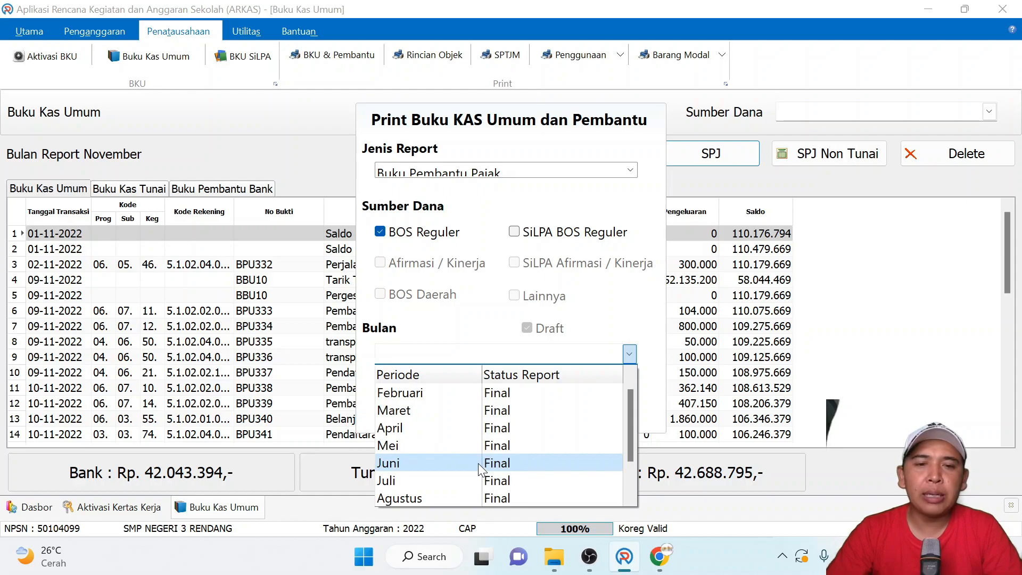
{"action": "scroll", "coordinate": [478, 462], "scroll_direction": "down", "scroll_amount": 3}
{"action": "left_click", "coordinate": [467, 495]}
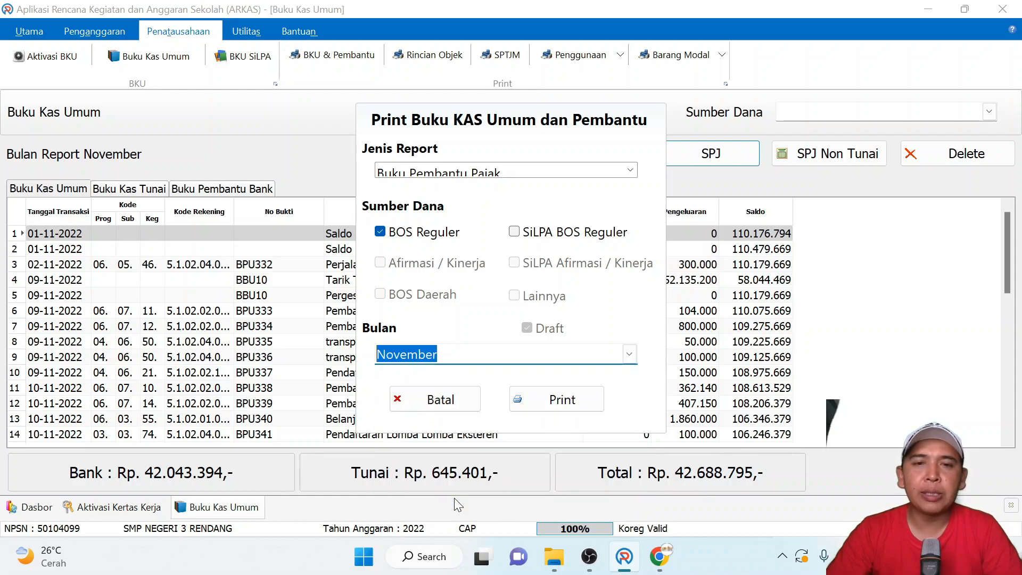
{"action": "left_click", "coordinate": [572, 409]}
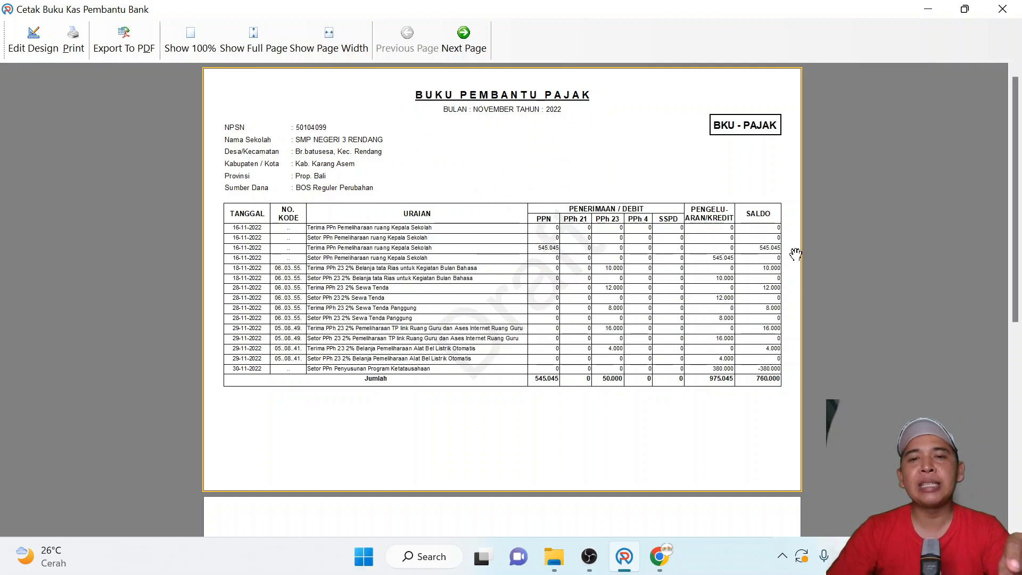
{"action": "left_click", "coordinate": [1004, 7]}
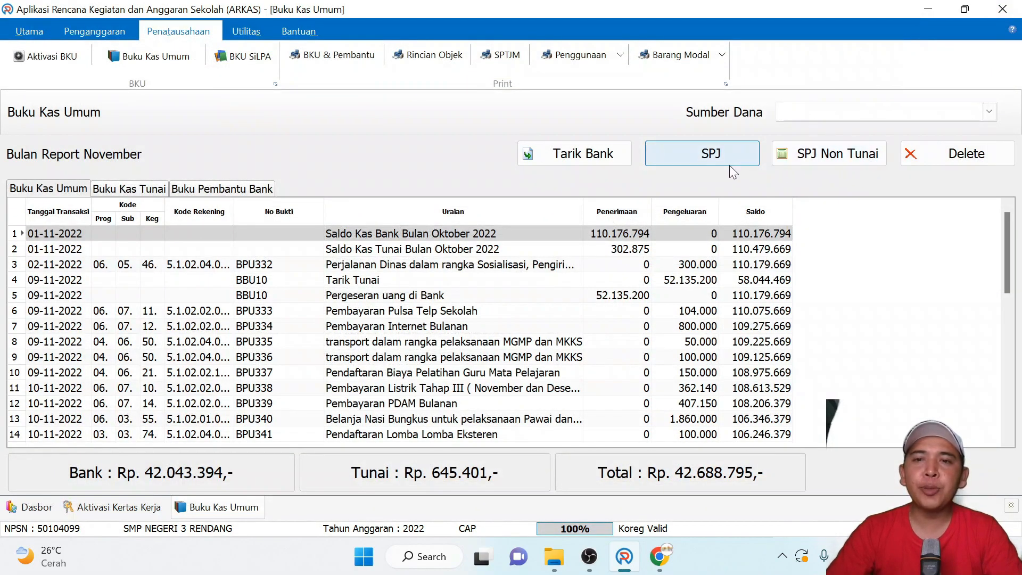
- Compare the Non SIPLah and SIPLah options in a new SPJ form and discard the form
{"action": "left_click", "coordinate": [721, 153]}
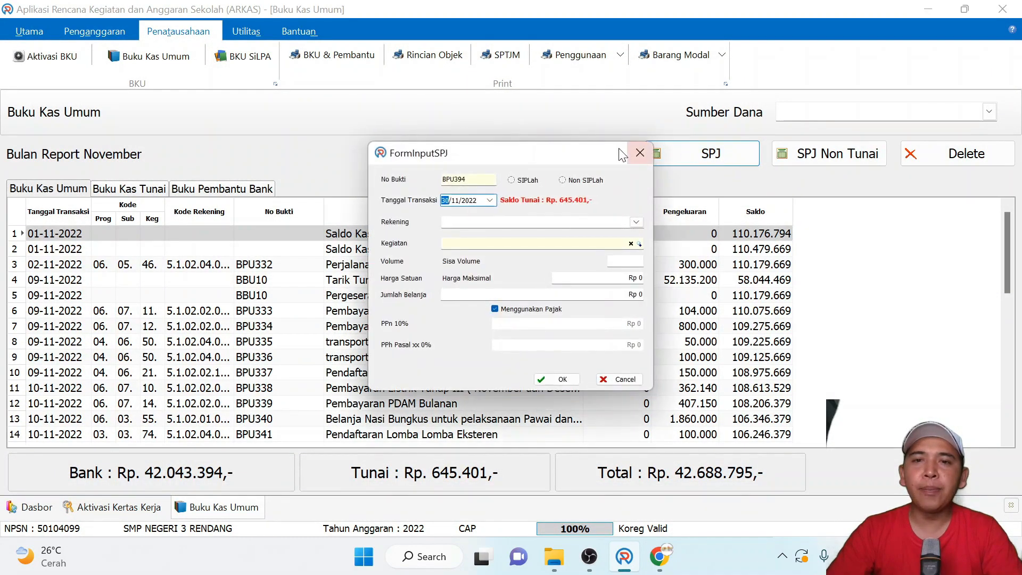
{"action": "left_click", "coordinate": [586, 181]}
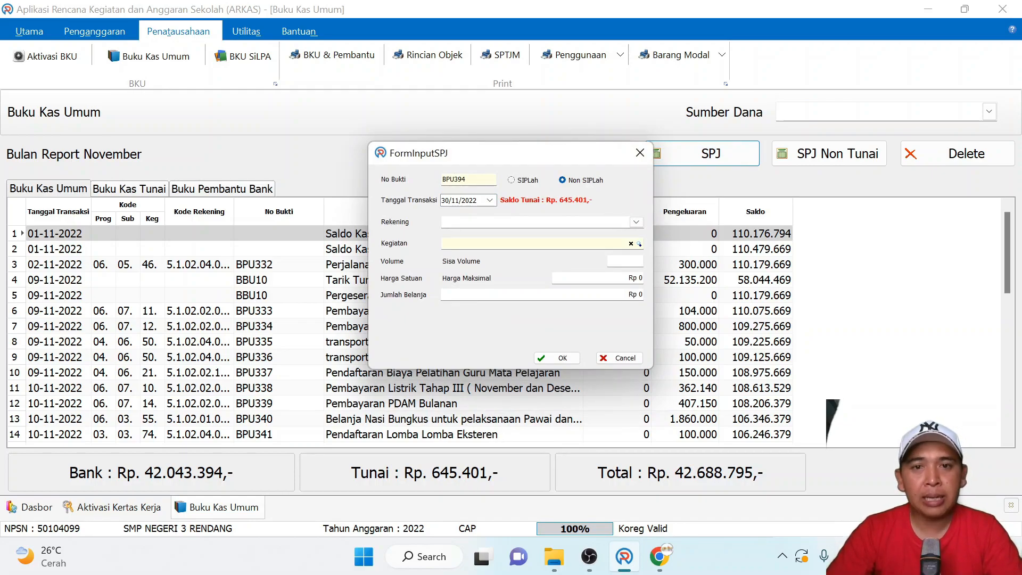
{"action": "left_click", "coordinate": [525, 185]}
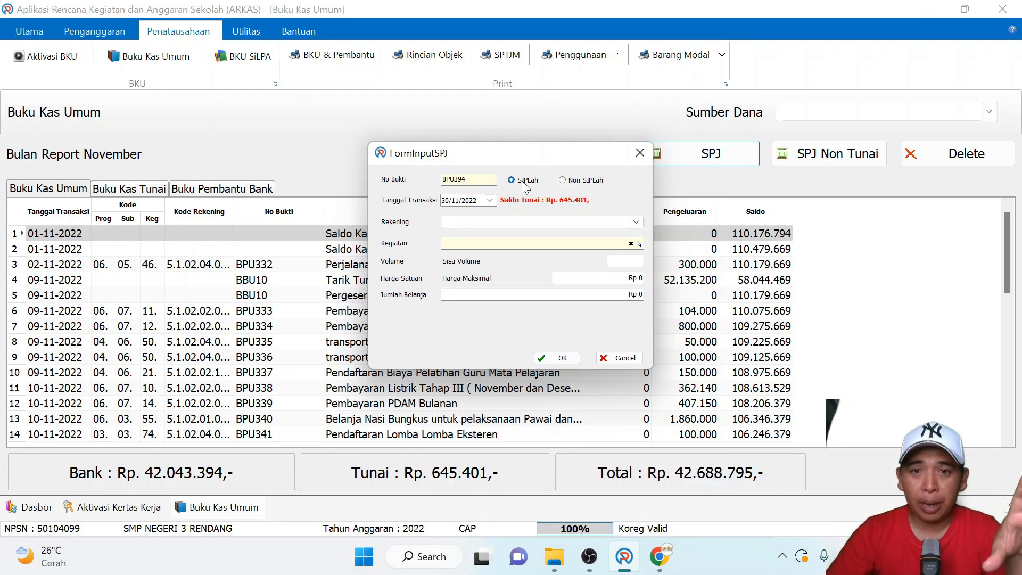
{"action": "left_click", "coordinate": [585, 183]}
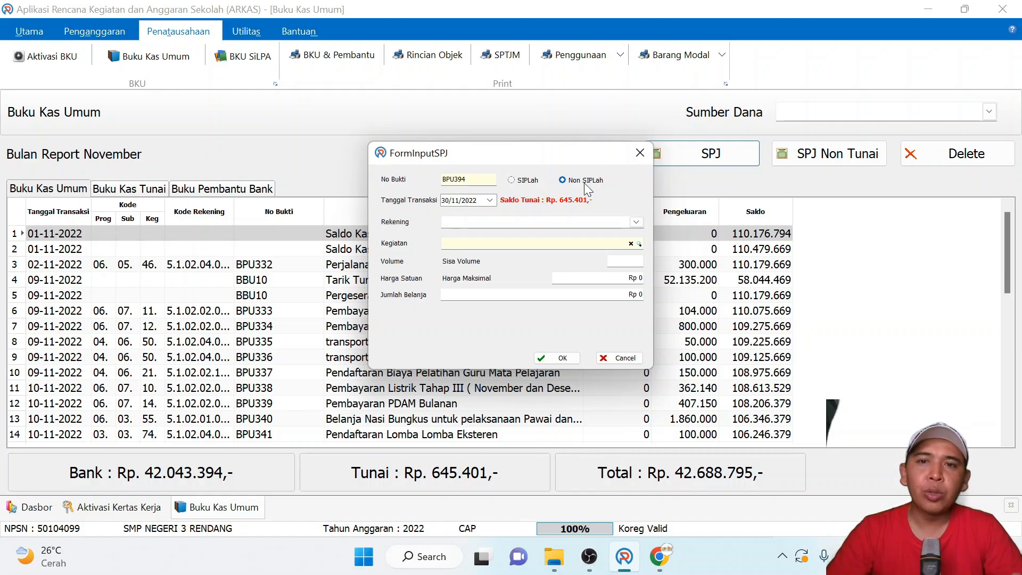
{"action": "left_click", "coordinate": [641, 153]}
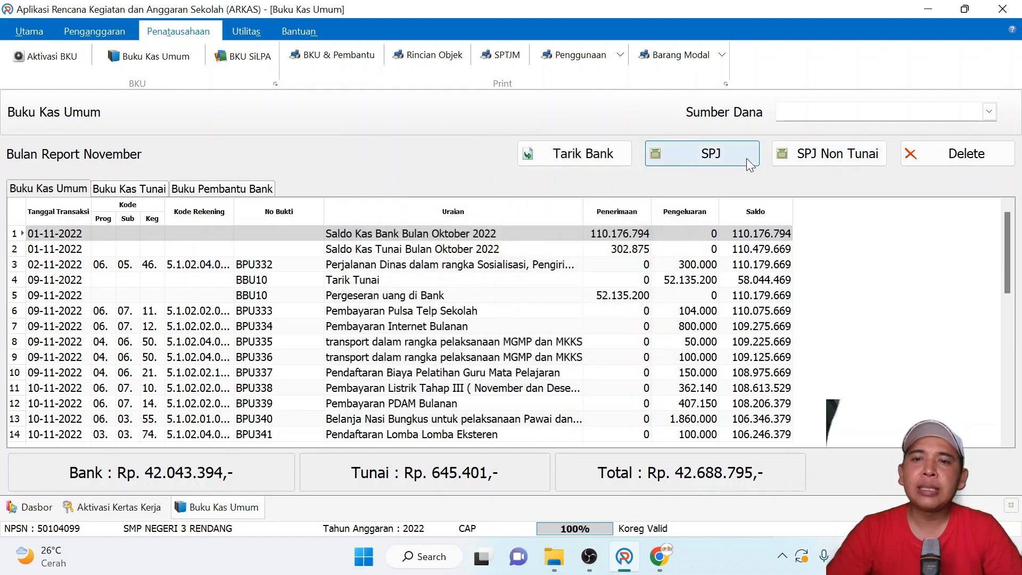